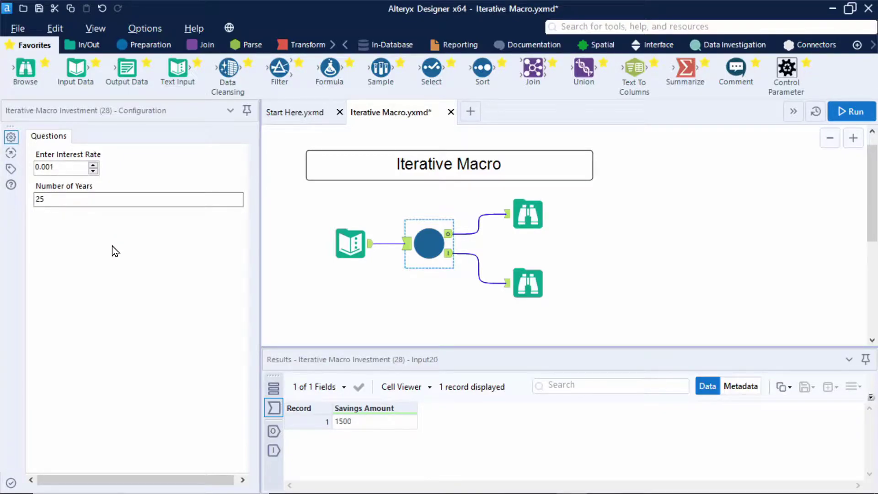
# Run the workflow and check that the macro's O output gives Savings Amount 1537.953469 from 1500
pyautogui.click(71, 200)
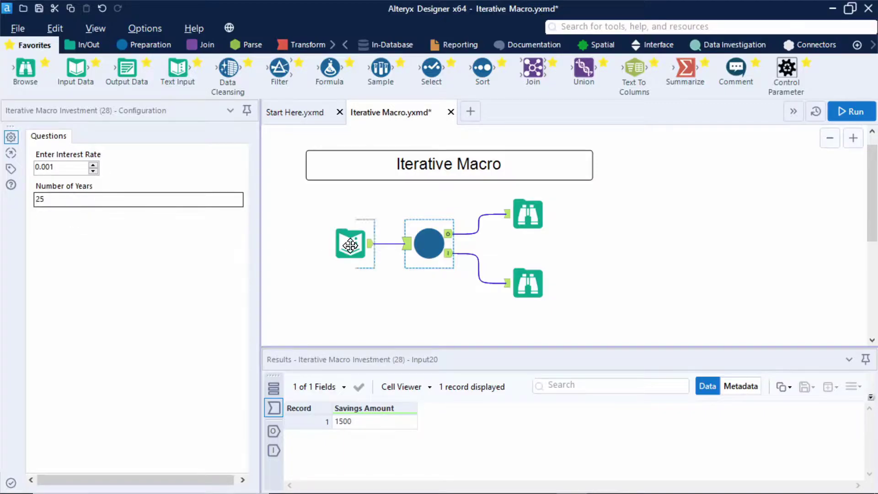
pyautogui.click(850, 111)
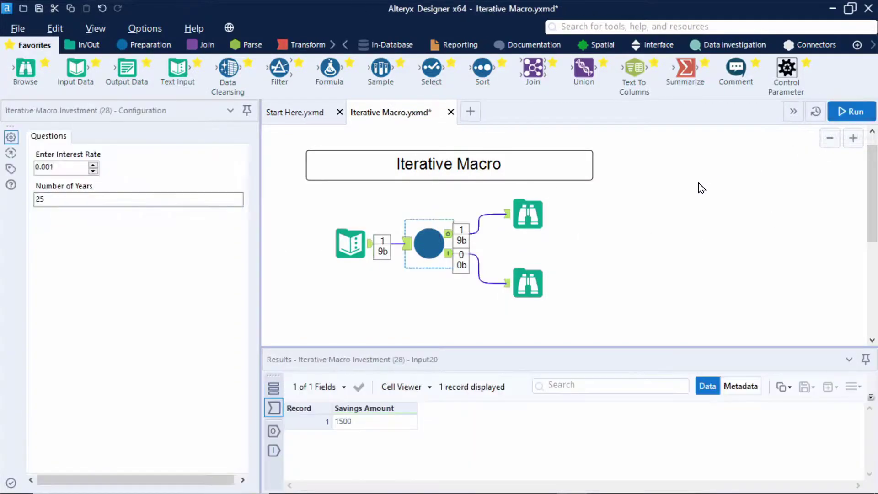
pyautogui.click(450, 236)
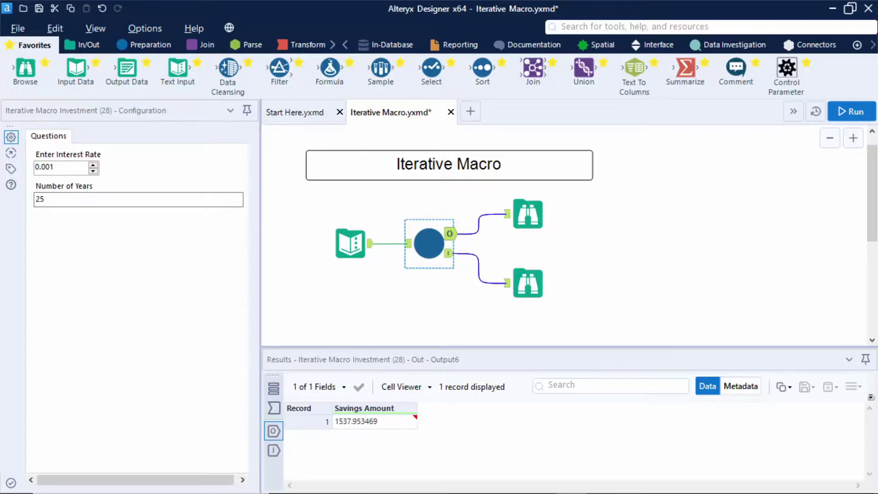
pyautogui.click(78, 203)
# Copy the Savings Amount Text Input and paste it into a new blank workflow
pyautogui.click(350, 245)
pyautogui.rightClick(351, 247)
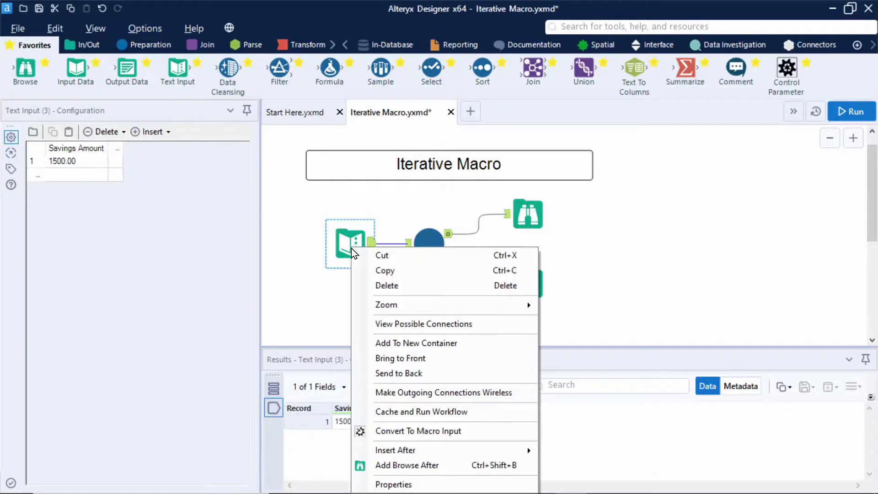
pyautogui.click(398, 272)
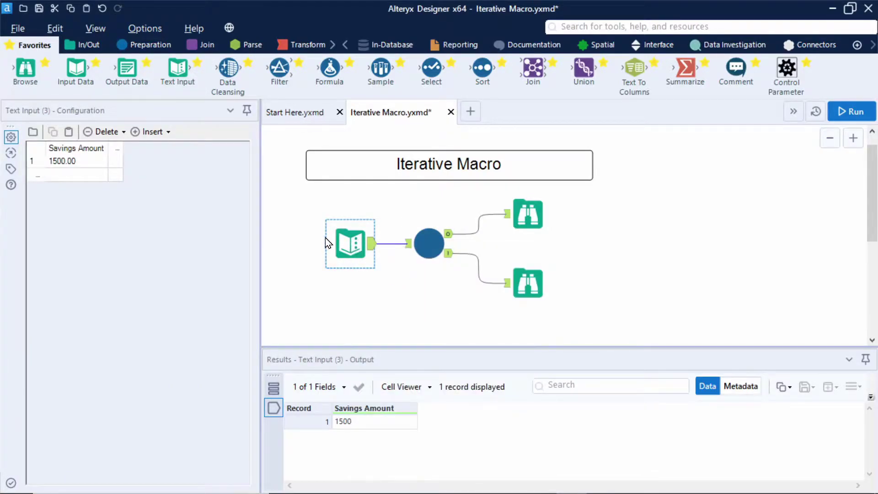
pyautogui.click(471, 111)
pyautogui.rightClick(338, 209)
pyautogui.click(357, 213)
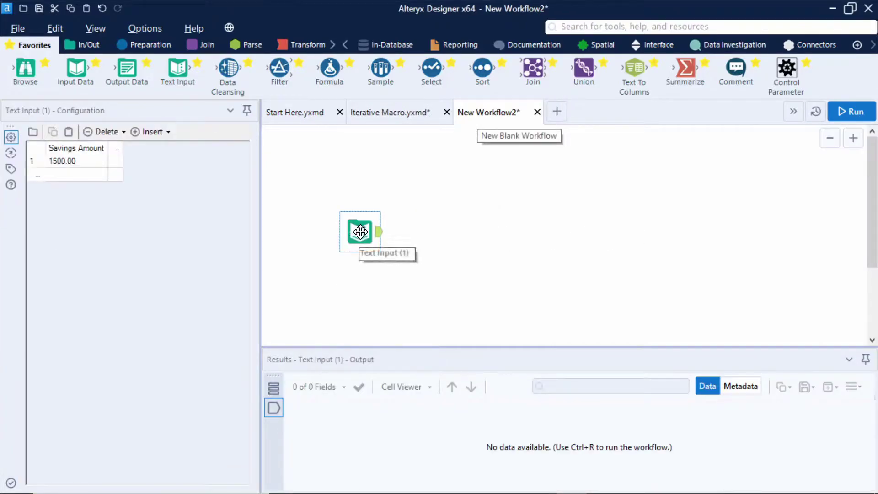
# Convert the pasted text input into a Macro Input, keeping its 1500.00 template data
pyautogui.rightClick(361, 232)
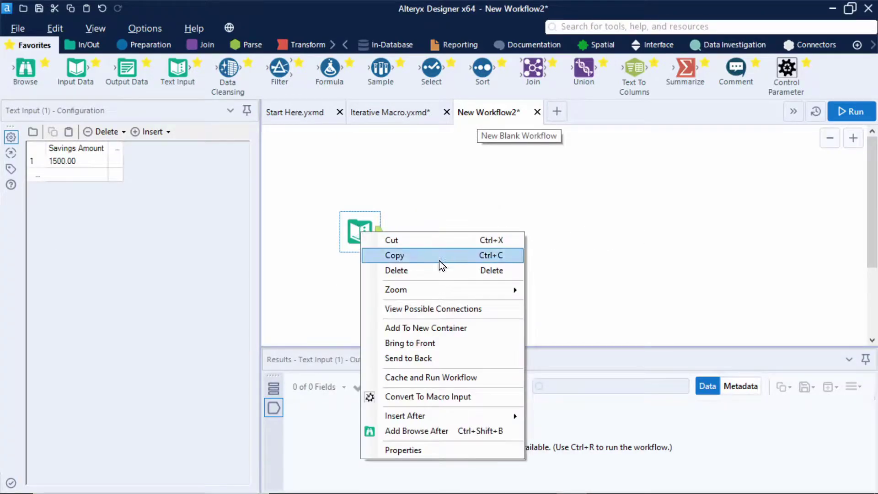
pyautogui.click(437, 397)
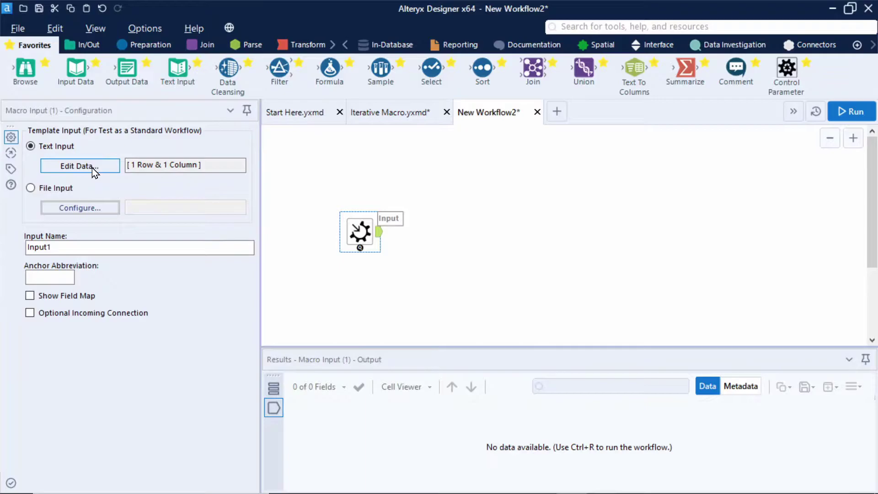
pyautogui.click(78, 166)
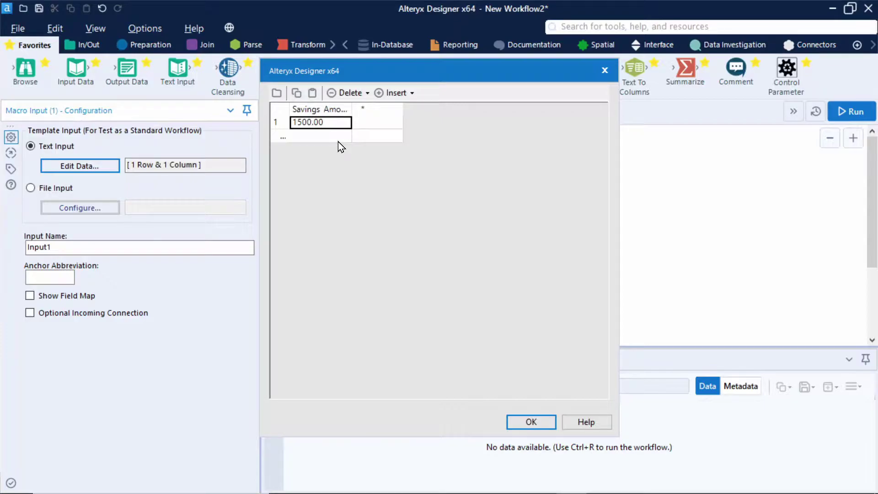
pyautogui.click(522, 423)
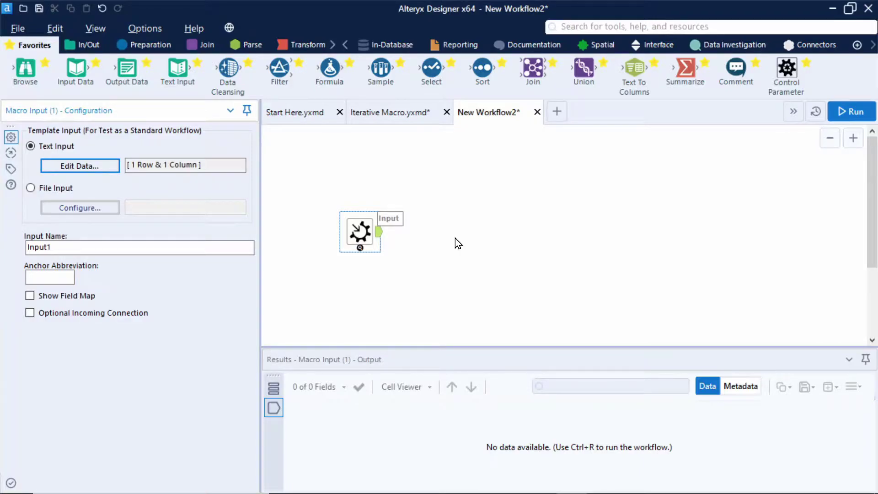
# Change the workflow type to Iterative Macro, which adds the IterationNumber constant 0
pyautogui.click(302, 165)
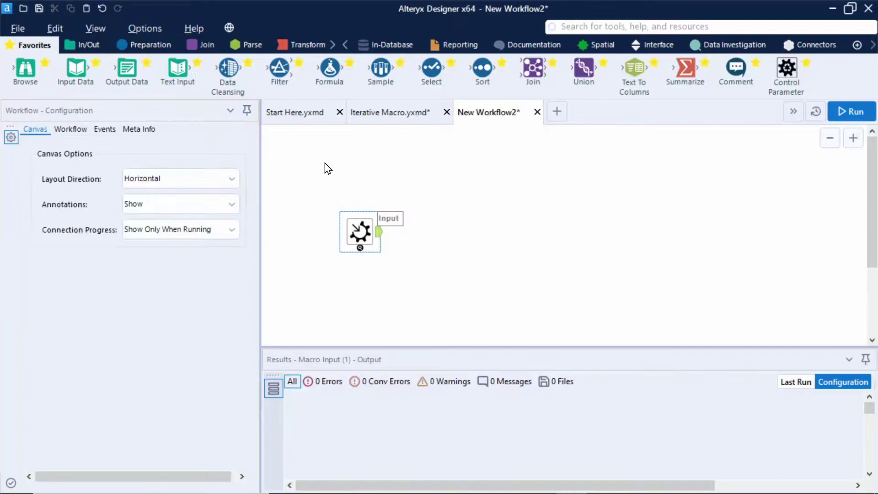
pyautogui.click(74, 131)
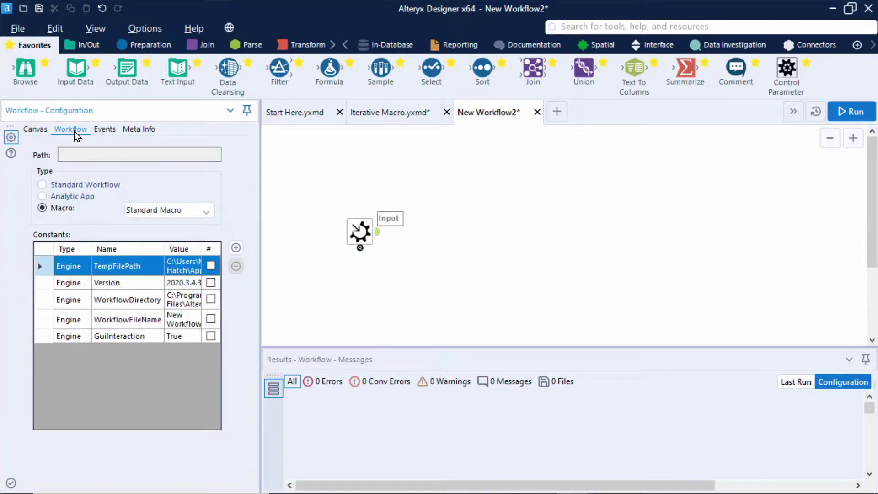
pyautogui.click(158, 210)
pyautogui.click(164, 252)
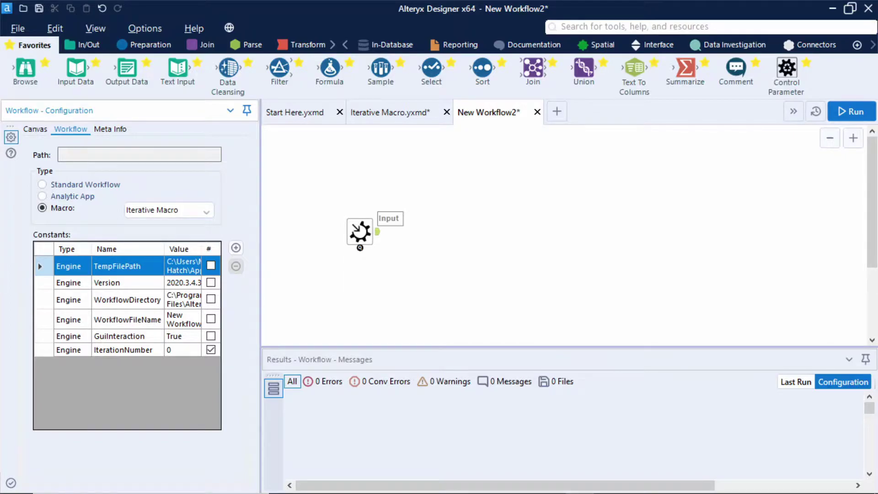
# Add a Formula tool after the Macro Input with Savings Amount as its output column
pyautogui.moveTo(330, 73); pyautogui.dragTo(432, 233)
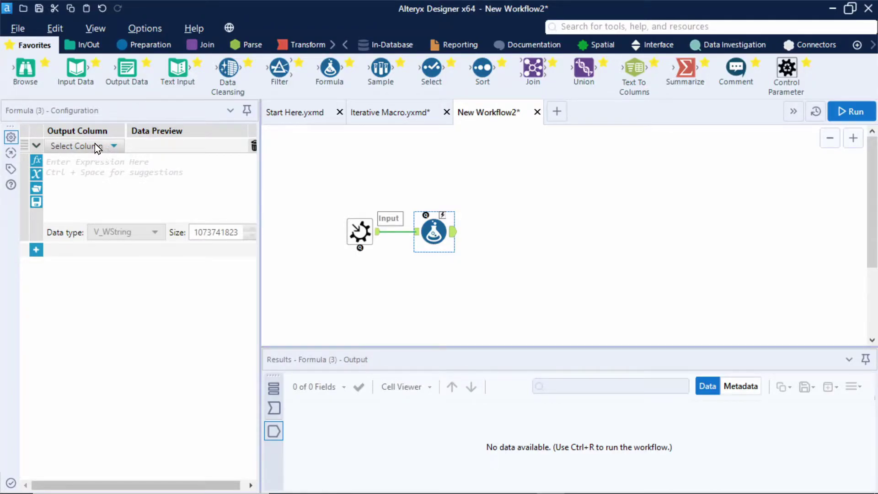
pyautogui.click(94, 146)
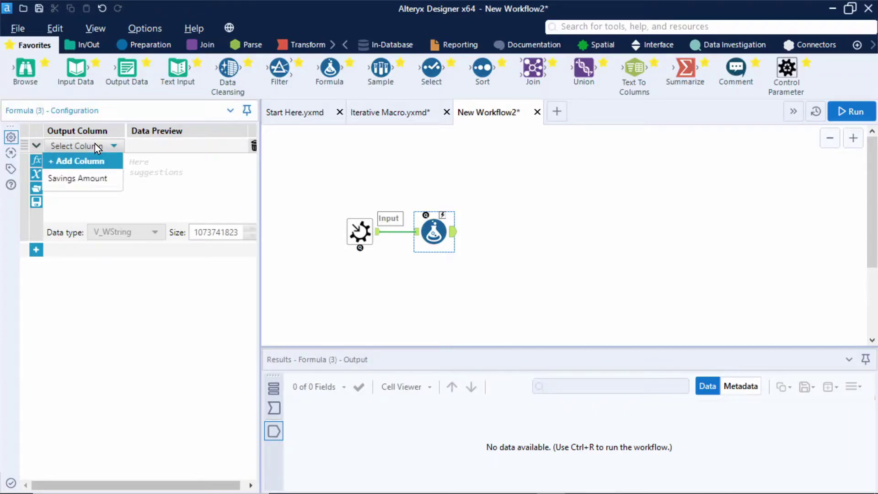
pyautogui.click(98, 180)
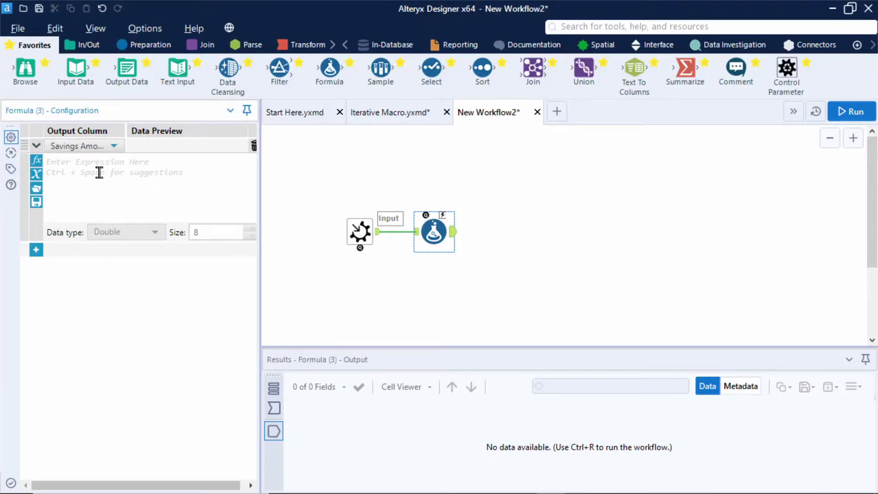
# Enter the expression [Savings Amount] + ([Savings Amount] * 0.02), previewing 1530
pyautogui.scroll(3, 99, 172)
pyautogui.click(99, 172)
pyautogui.write('[')
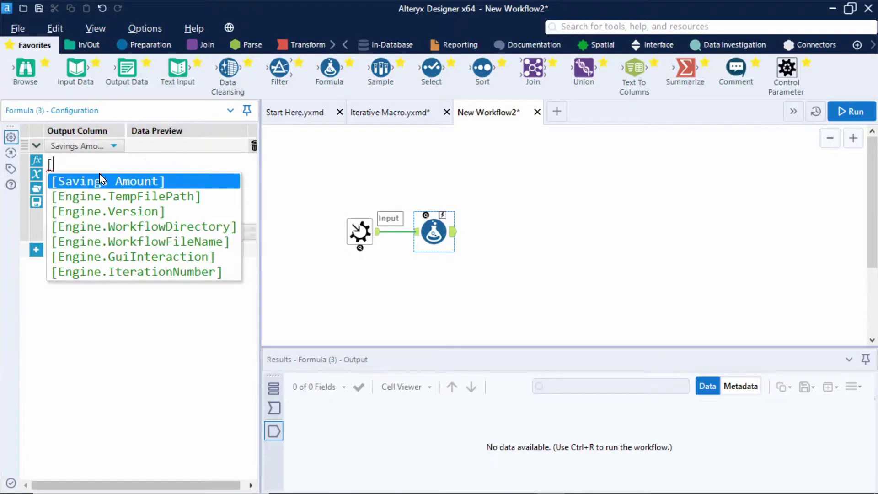
pyautogui.click(100, 175)
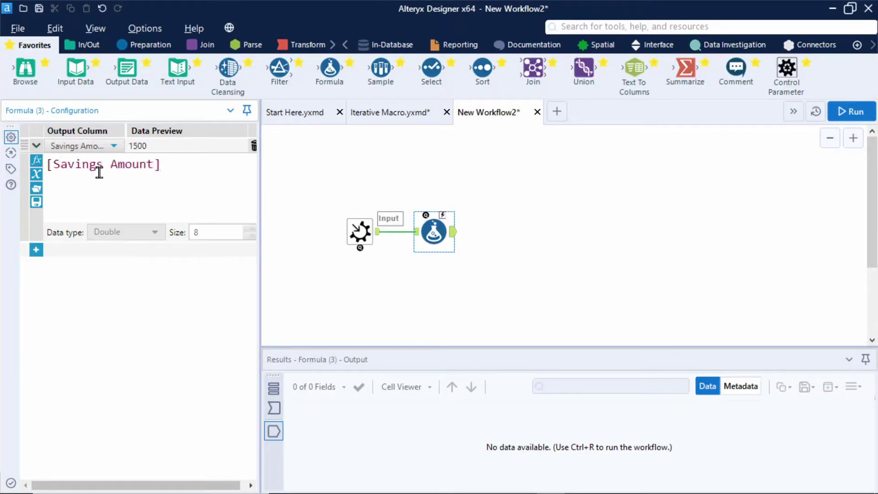
pyautogui.write('+')
pyautogui.press('Return')
pyautogui.write('([')
pyautogui.press('Return')
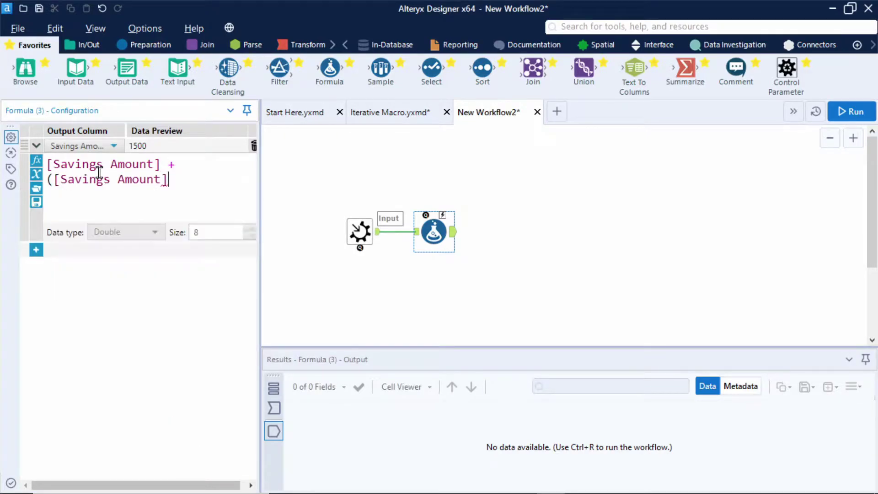
pyautogui.write('* 0.02)')
# Add a Numeric Up Down control with the question 'Enter Interest Rate'
pyautogui.click(646, 45)
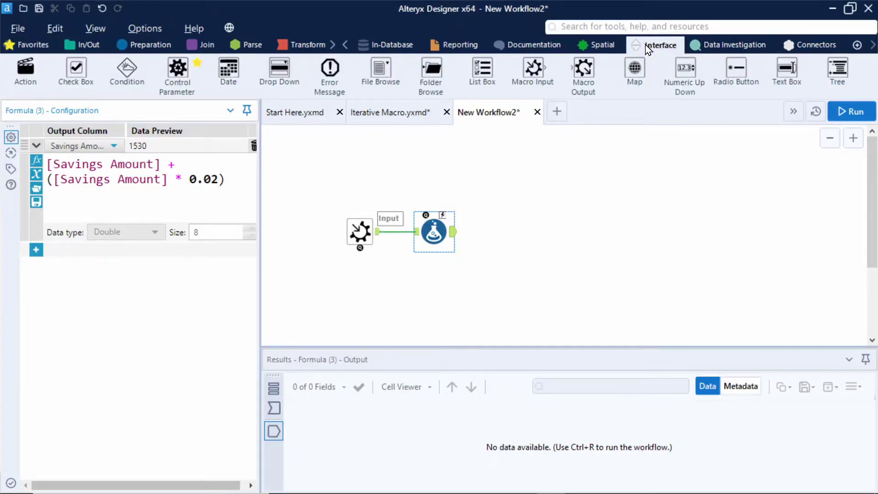
pyautogui.moveTo(337, 210); pyautogui.dragTo(439, 229)
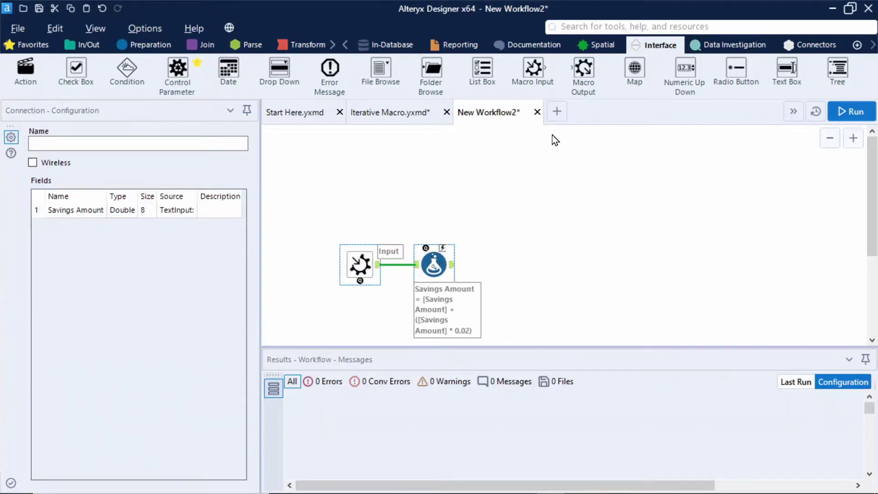
pyautogui.moveTo(685, 69); pyautogui.dragTo(433, 155)
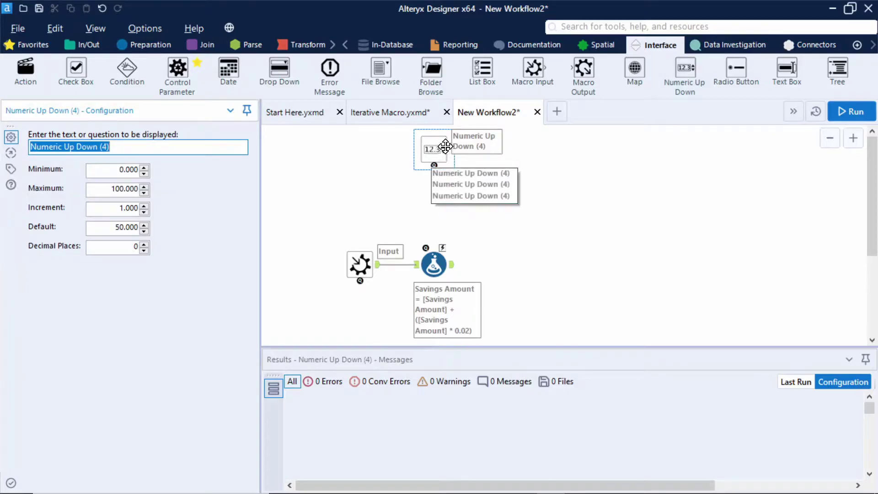
pyautogui.click(160, 147)
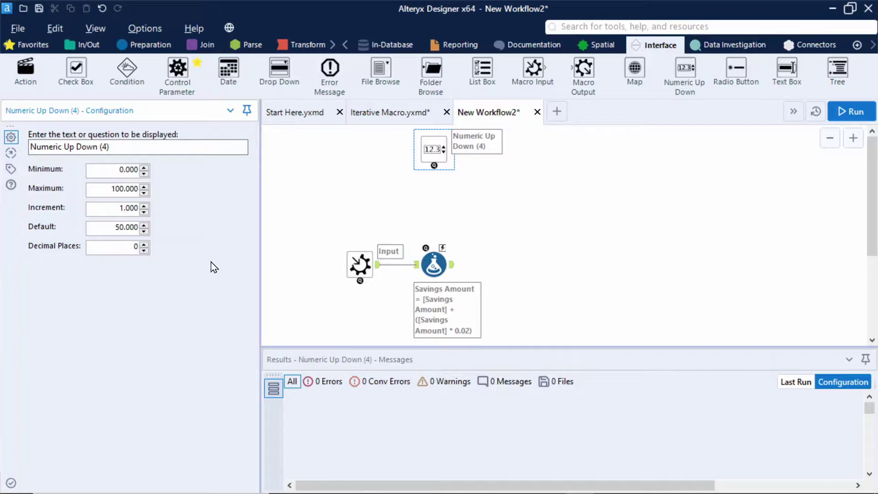
pyautogui.tripleClick(126, 149)
pyautogui.write('Enter Interest Rate')
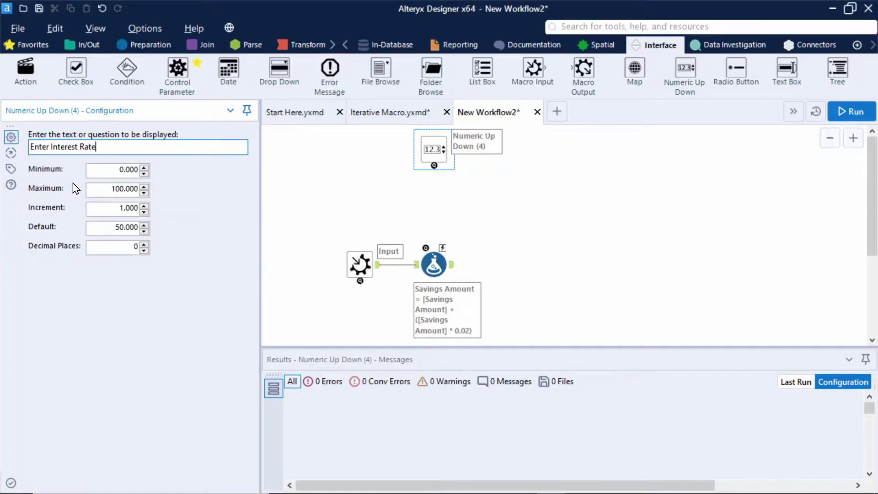
# Set Maximum 1, Increment 0.01, Default 0.01, 3 decimal places, and connect it to the Formula
pyautogui.click(124, 186)
pyautogui.press('BackSpace')
pyautogui.press('BackSpace')
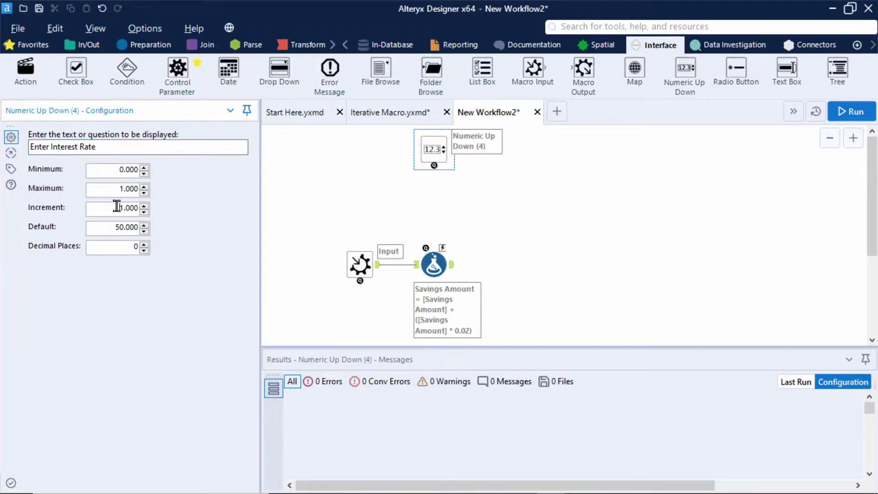
pyautogui.moveTo(117, 207); pyautogui.dragTo(153, 211)
pyautogui.write('0.01')
pyautogui.moveTo(106, 228); pyautogui.dragTo(144, 228)
pyautogui.write('0.01')
pyautogui.doubleClick(130, 246)
pyautogui.write('3')
pyautogui.moveTo(435, 176); pyautogui.dragTo(444, 248)
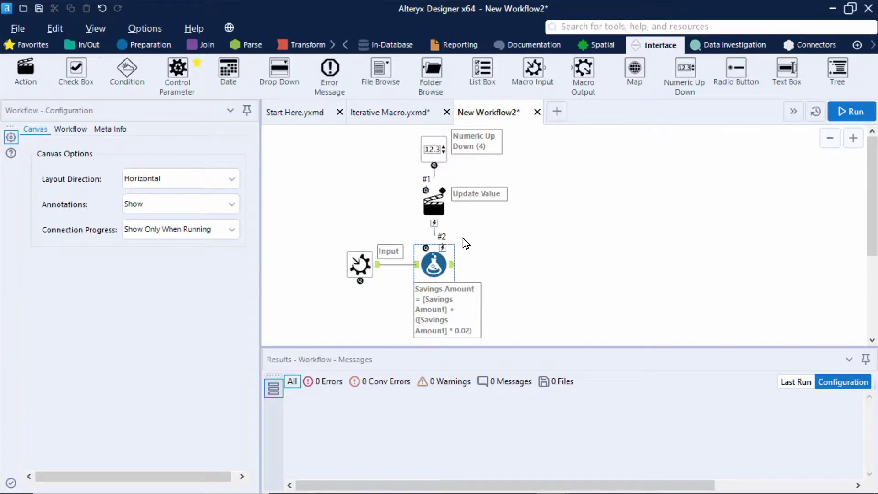
pyautogui.click(435, 203)
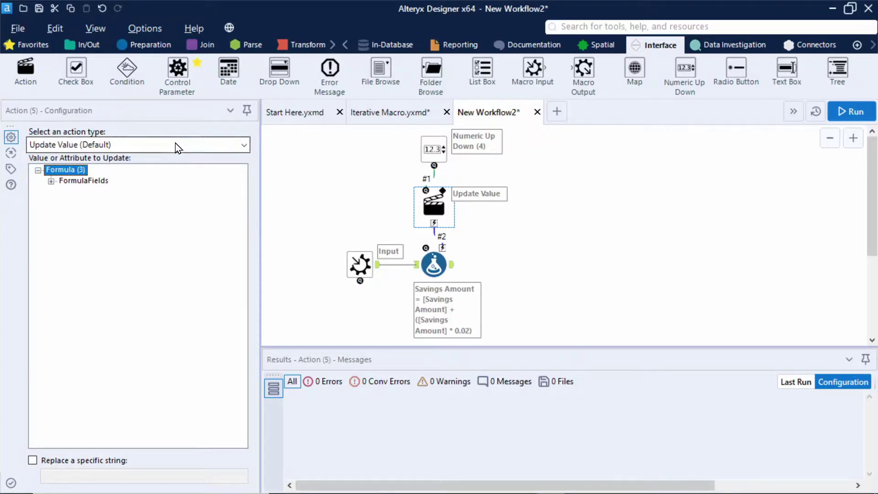
pyautogui.click(51, 181)
pyautogui.click(64, 191)
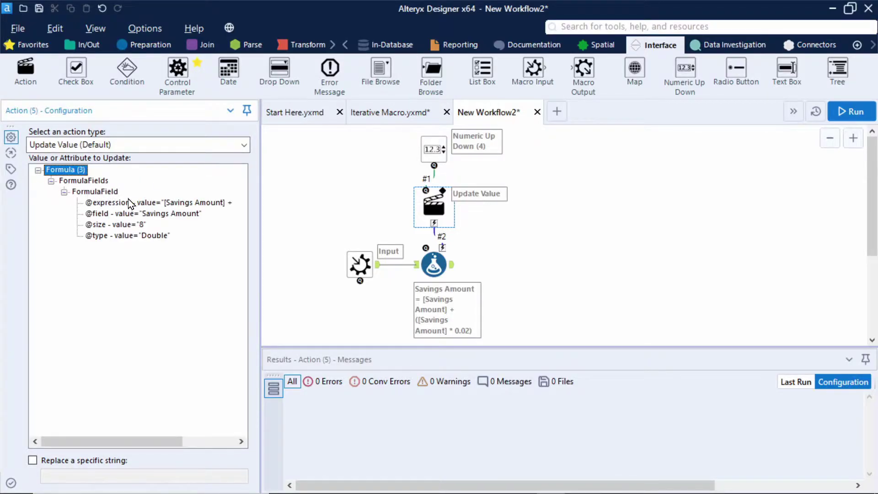
pyautogui.click(210, 202)
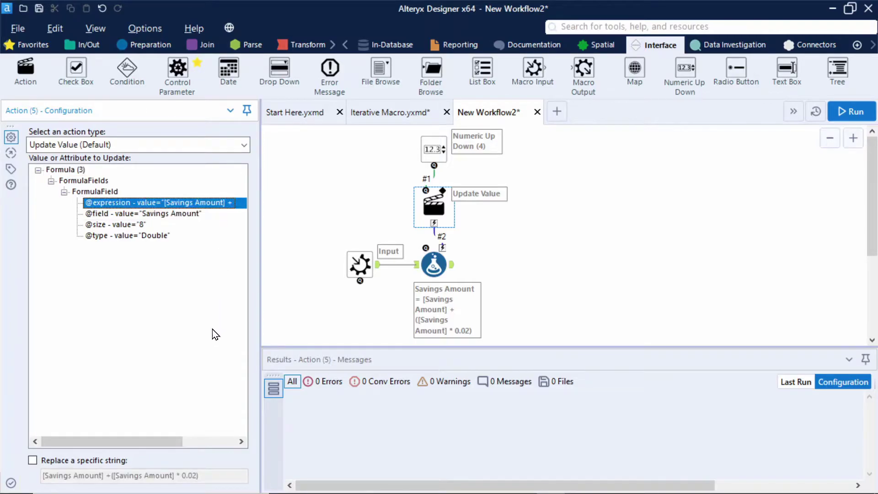
pyautogui.moveTo(262, 232); pyautogui.dragTo(334, 228)
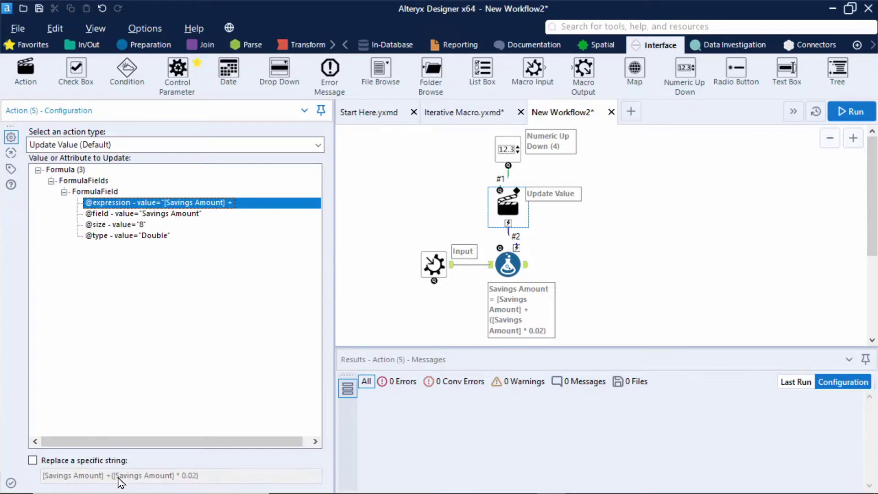
pyautogui.click(33, 459)
pyautogui.moveTo(179, 476); pyautogui.dragTo(39, 475)
pyautogui.press('BackSpace')
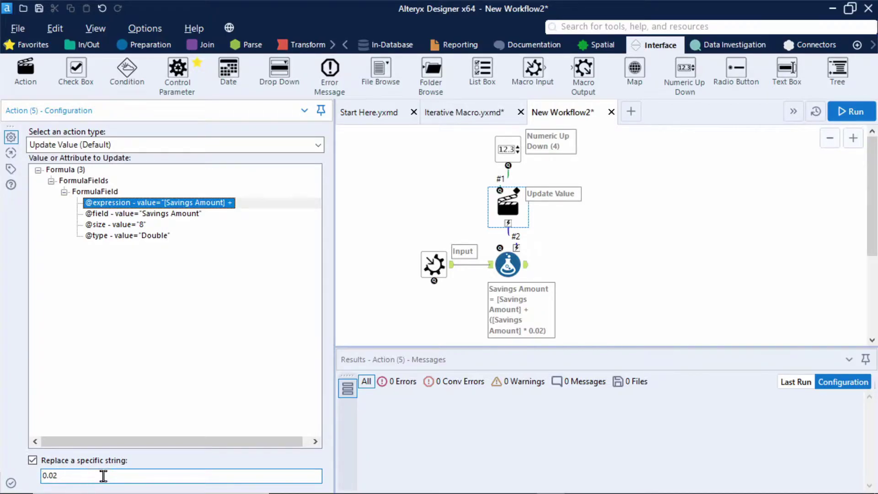
pyautogui.moveTo(335, 286); pyautogui.dragTo(250, 279)
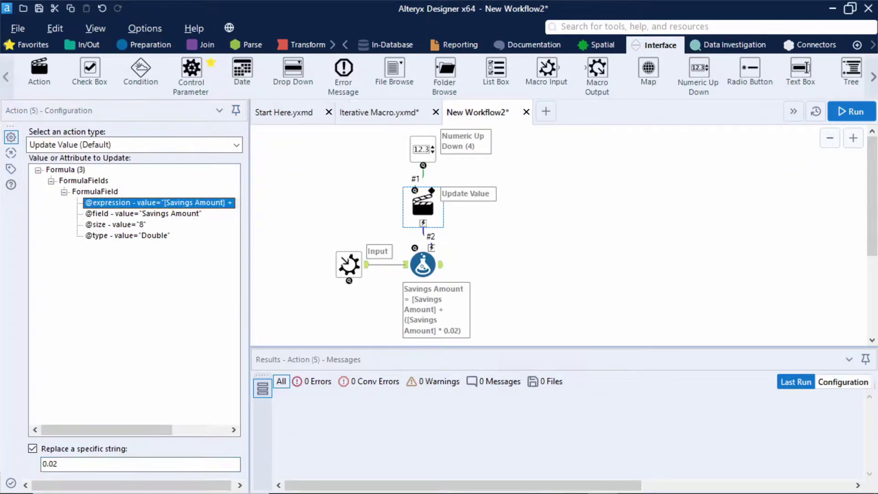
# Run the macro workflow and check the Formula output: one record, Savings Amount 1530
pyautogui.click(850, 111)
pyautogui.click(438, 265)
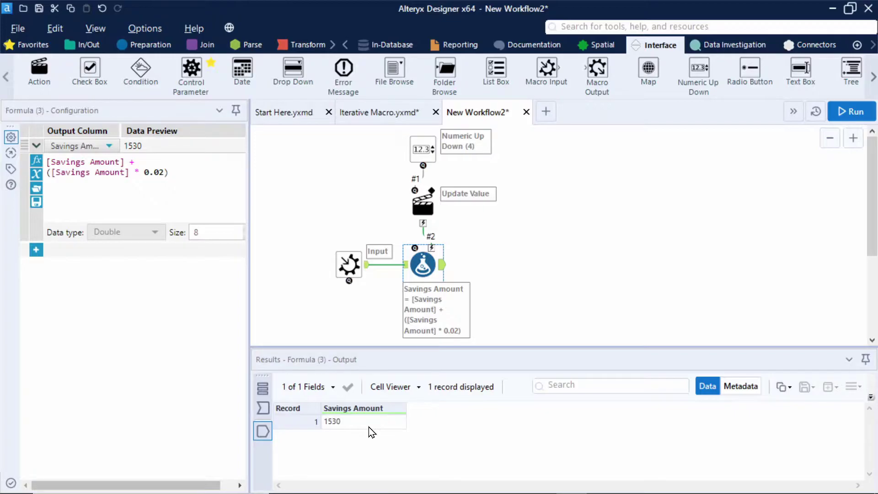
# Add a Filter after the Formula with a custom condition testing the iteration number equals 5
pyautogui.click(147, 44)
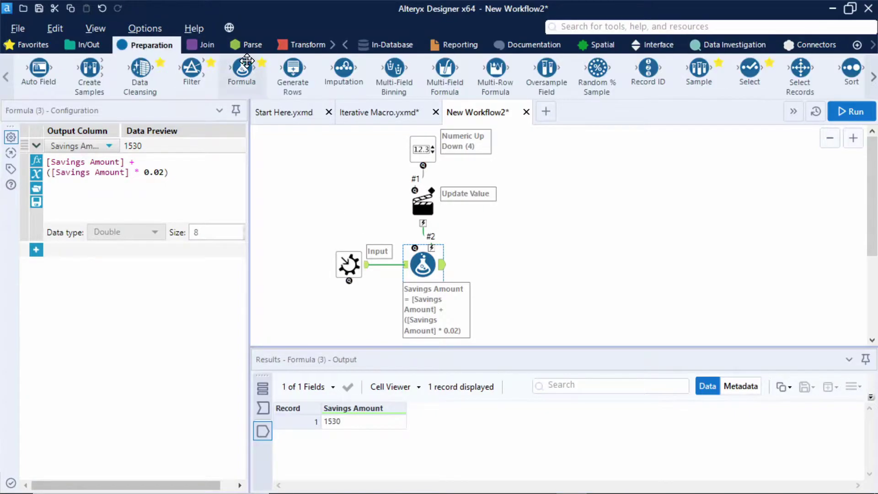
pyautogui.moveTo(191, 69); pyautogui.dragTo(498, 265)
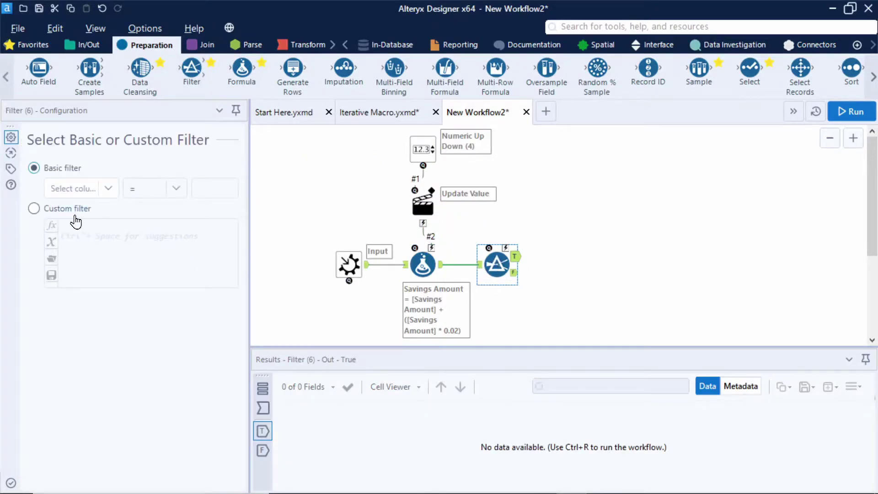
pyautogui.click(51, 210)
pyautogui.scroll(3, 128, 240)
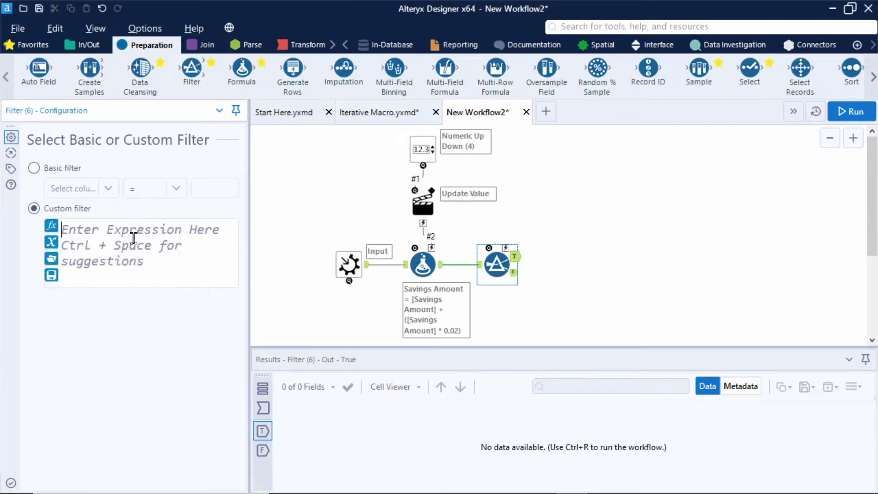
pyautogui.write('[iter')
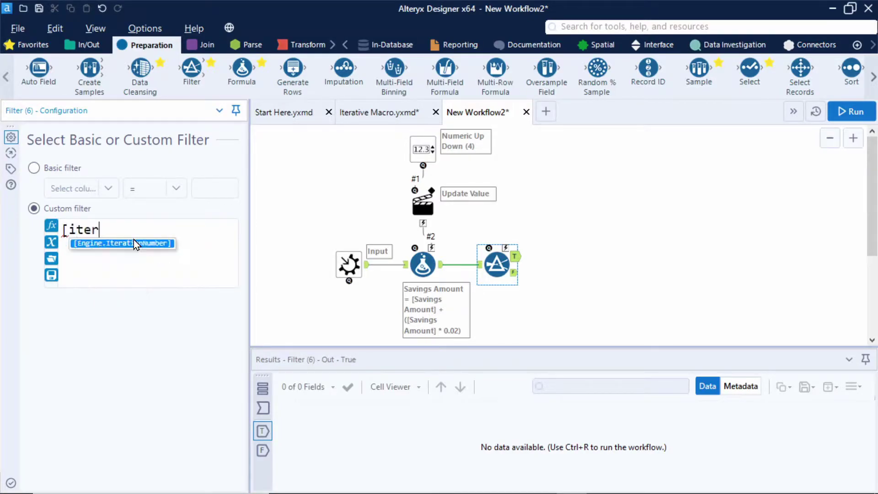
pyautogui.click(134, 239)
pyautogui.write('= 5')
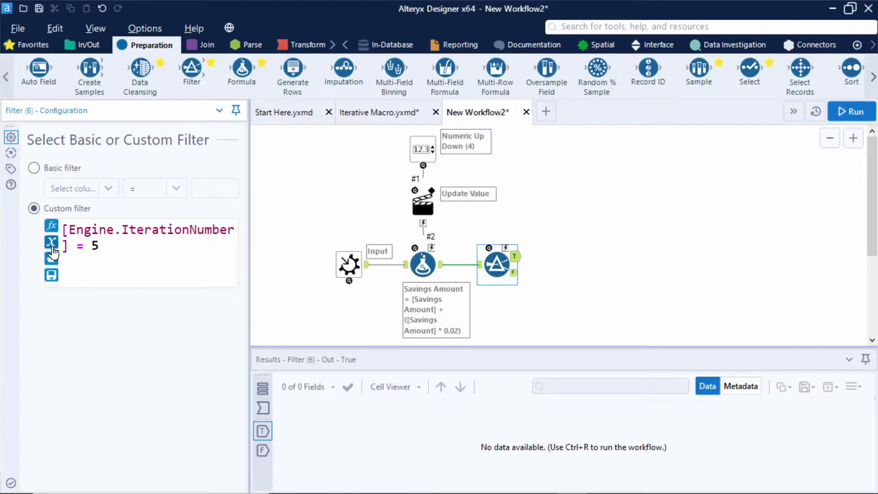
# Complete the custom filter expression as ([Engine.IterationNumber]+1) = 5
pyautogui.click(52, 247)
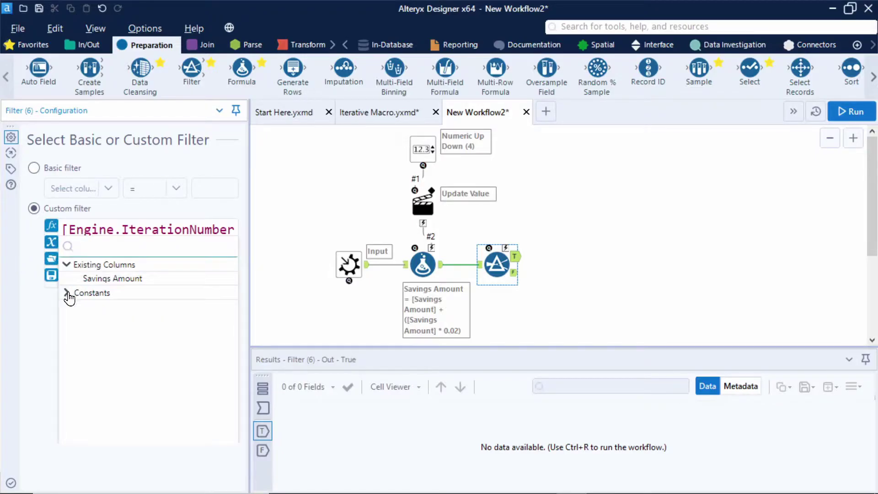
pyautogui.click(67, 293)
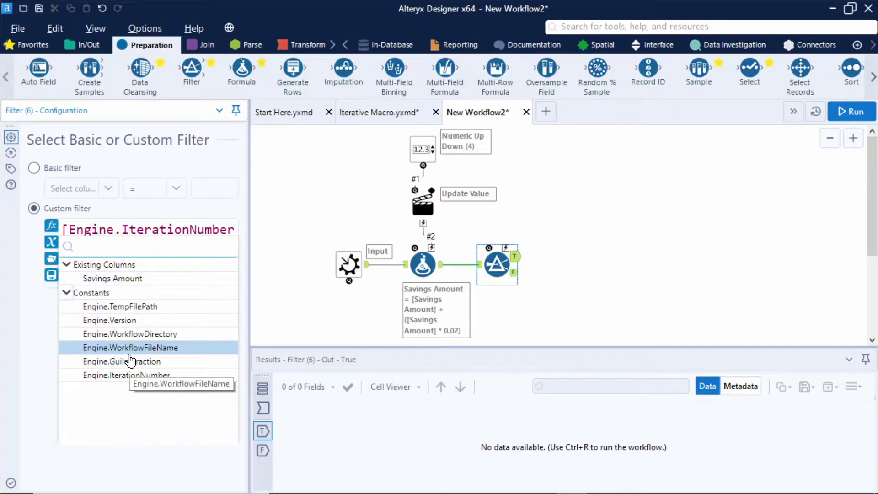
pyautogui.click(204, 233)
pyautogui.write('= 5')
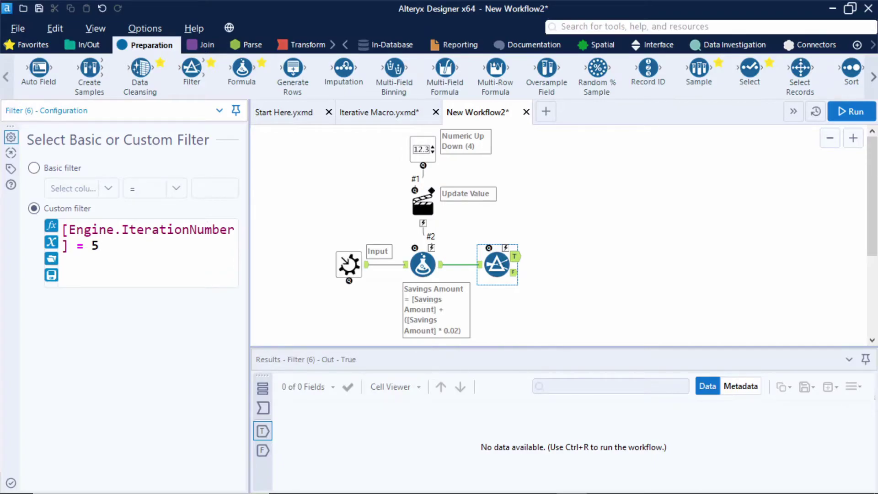
pyautogui.click(64, 231)
pyautogui.write('(')
pyautogui.press('Escape')
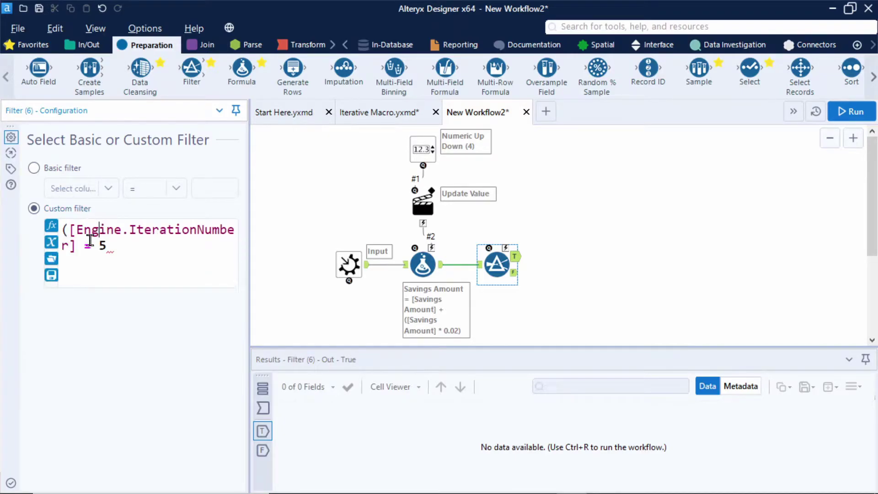
pyautogui.write('+1)')
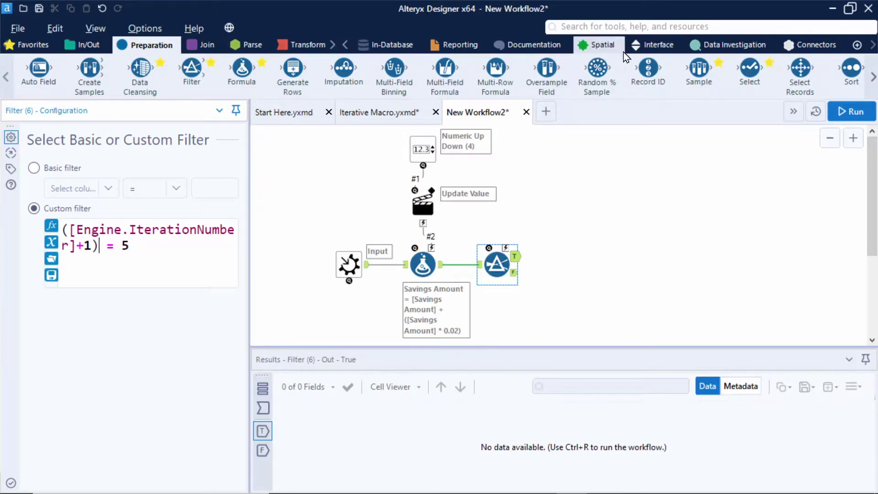
# Add a 'Number of Years' Text Box connected to the Filter and run the workflow
pyautogui.click(655, 45)
pyautogui.moveTo(800, 69); pyautogui.dragTo(508, 146)
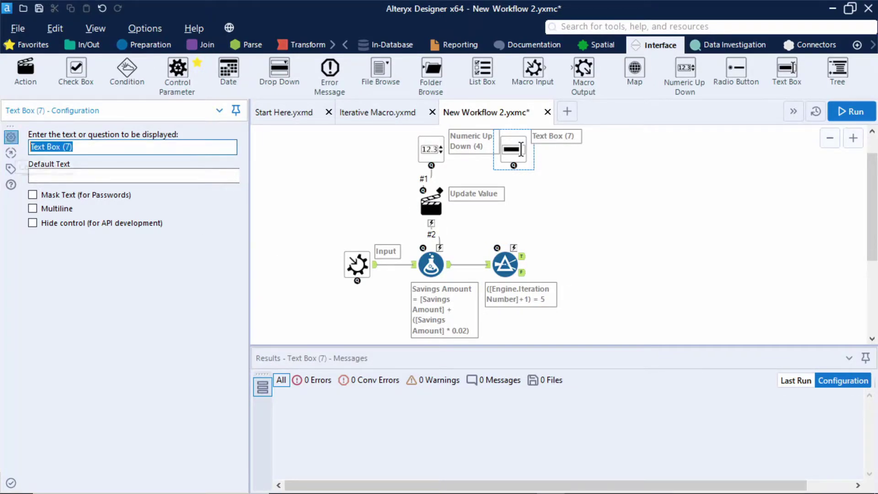
pyautogui.write('umber of Years')
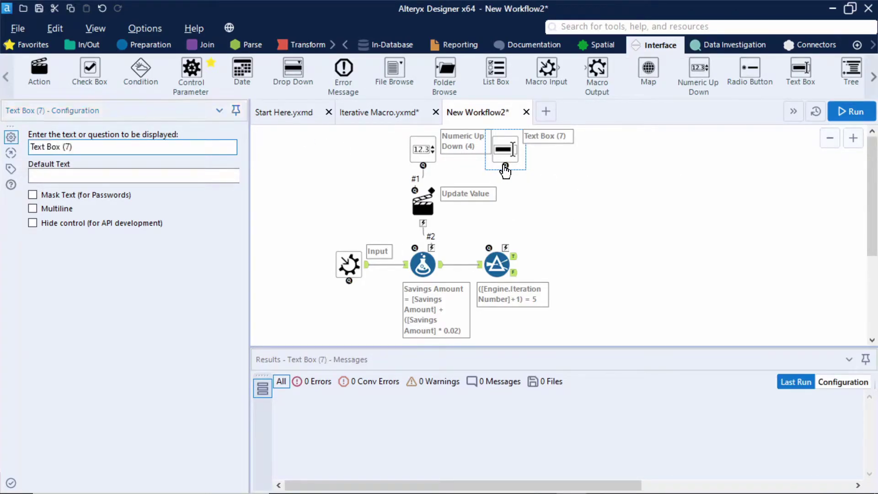
pyautogui.moveTo(505, 165); pyautogui.dragTo(511, 250)
pyautogui.hotkey('ctrl', 'r')
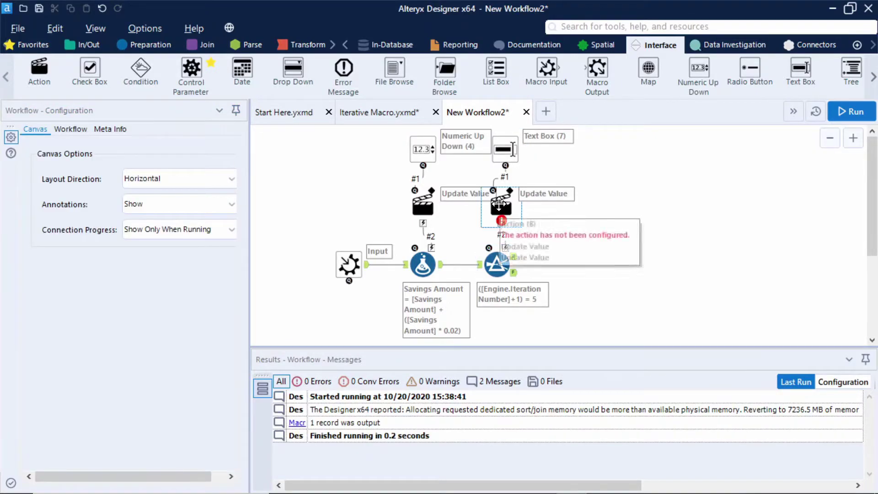
# Set the new Update Value action to replace only the string 5 in the filter expression
pyautogui.click(498, 205)
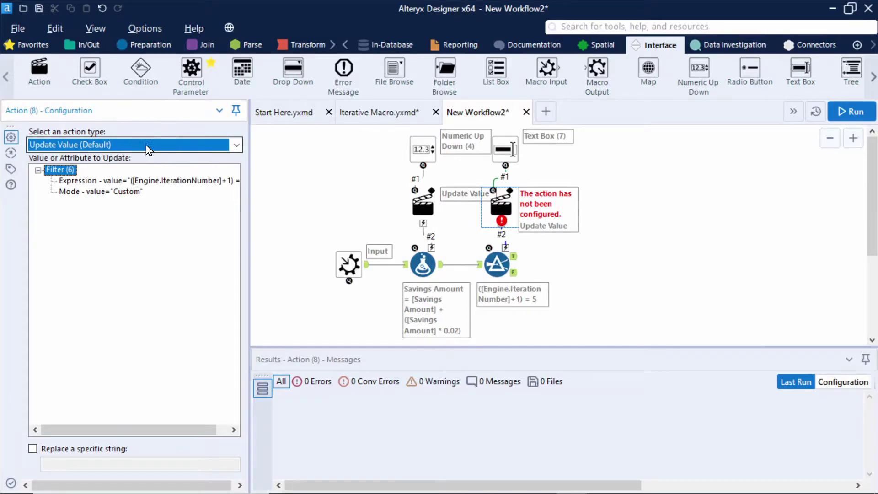
pyautogui.click(150, 181)
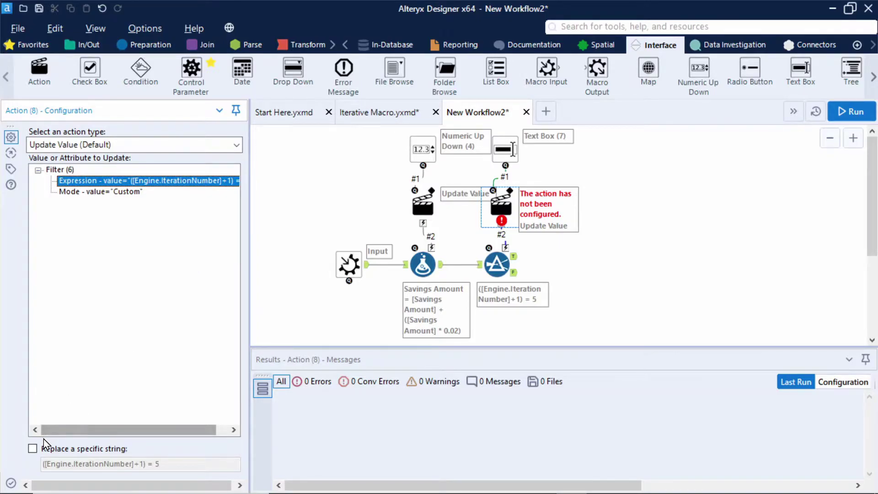
pyautogui.click(33, 447)
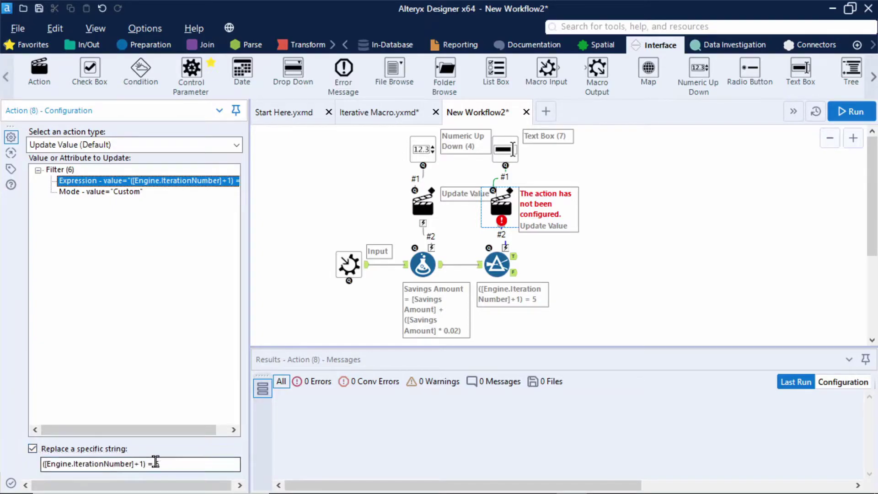
pyautogui.moveTo(154, 462); pyautogui.dragTo(23, 463)
pyautogui.write('5')
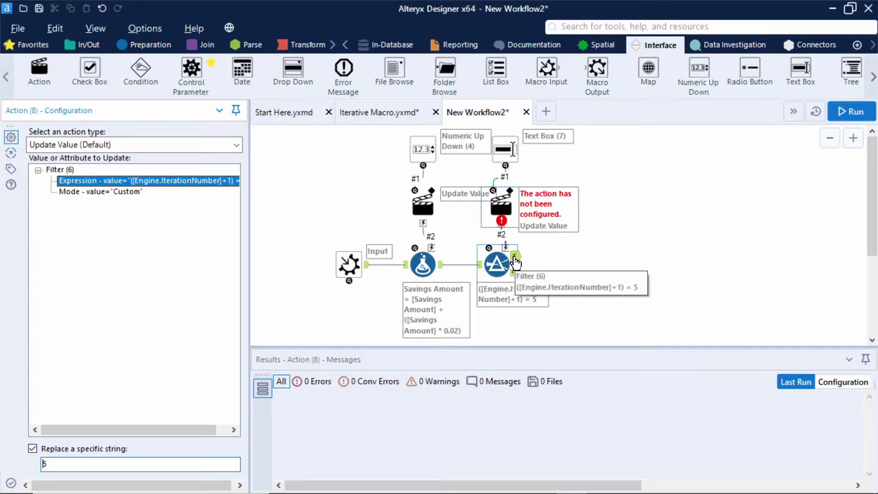
pyautogui.click(516, 262)
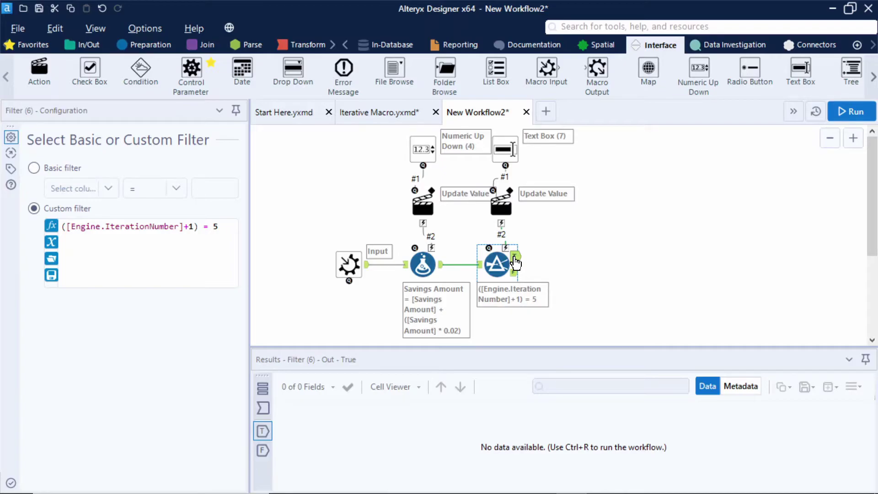
# Attach a Macro Output named 'Iteration Output' to the Filter's F anchor, placed left of the input
pyautogui.click(515, 274)
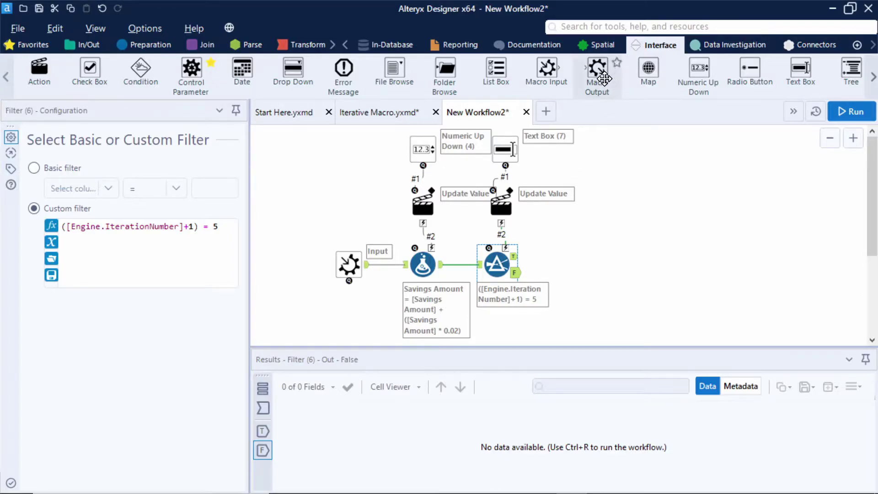
pyautogui.moveTo(597, 71); pyautogui.dragTo(587, 276)
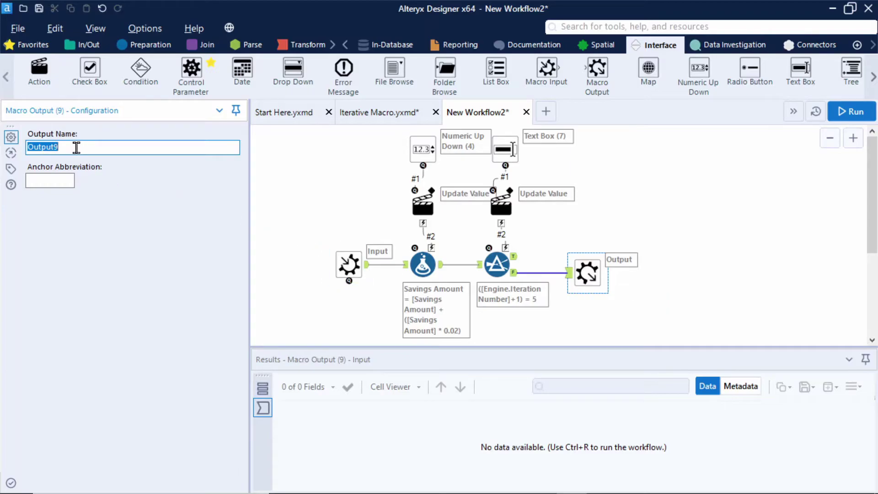
pyautogui.write('Iteration Output')
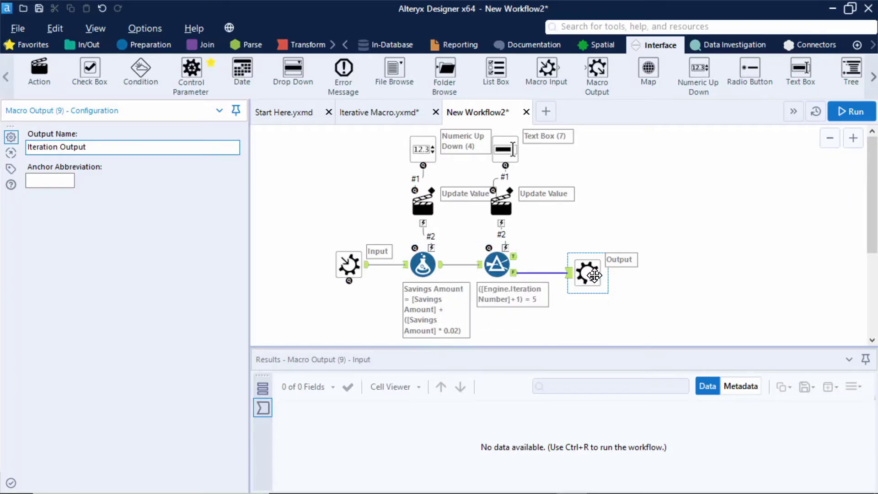
pyautogui.click(590, 274)
pyautogui.moveTo(590, 274); pyautogui.dragTo(299, 237)
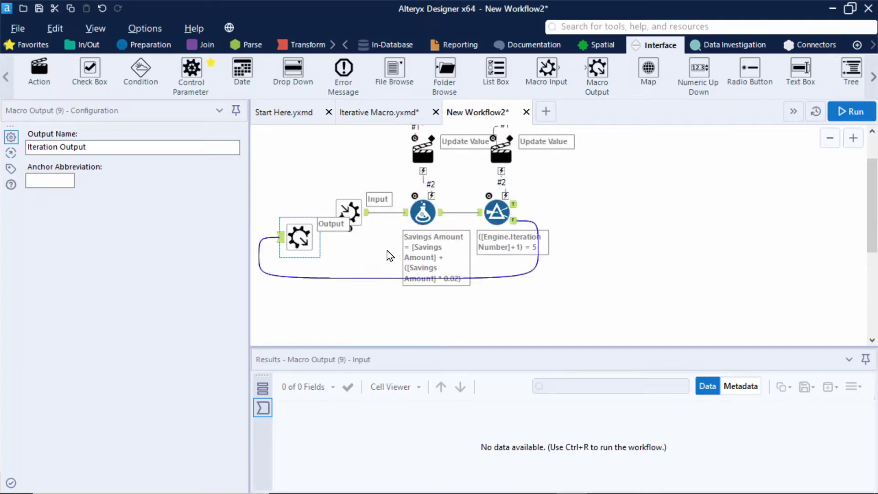
pyautogui.click(354, 216)
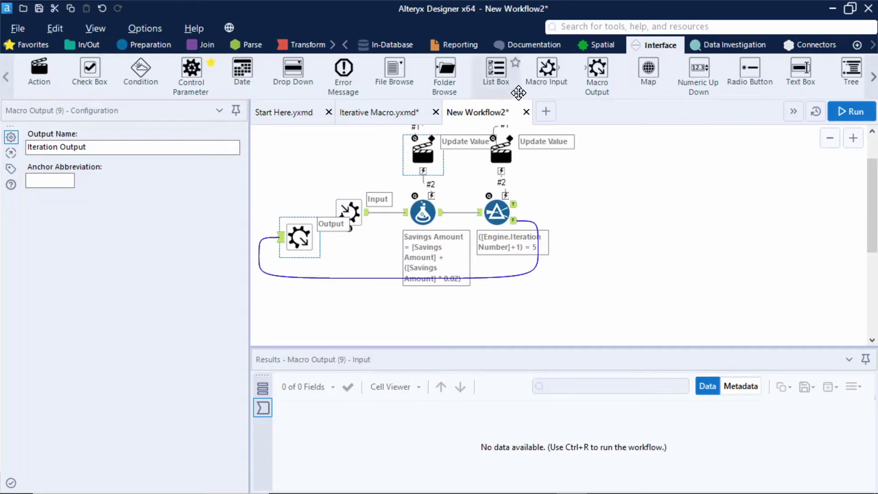
# Add a second Macro Output on the Filter's True records and name it Output
pyautogui.moveTo(605, 69); pyautogui.dragTo(583, 206)
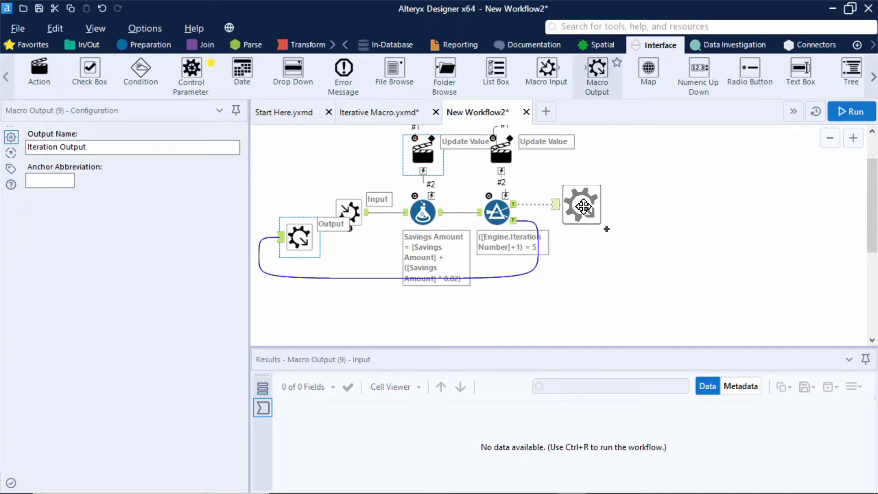
pyautogui.moveTo(583, 206); pyautogui.dragTo(583, 205)
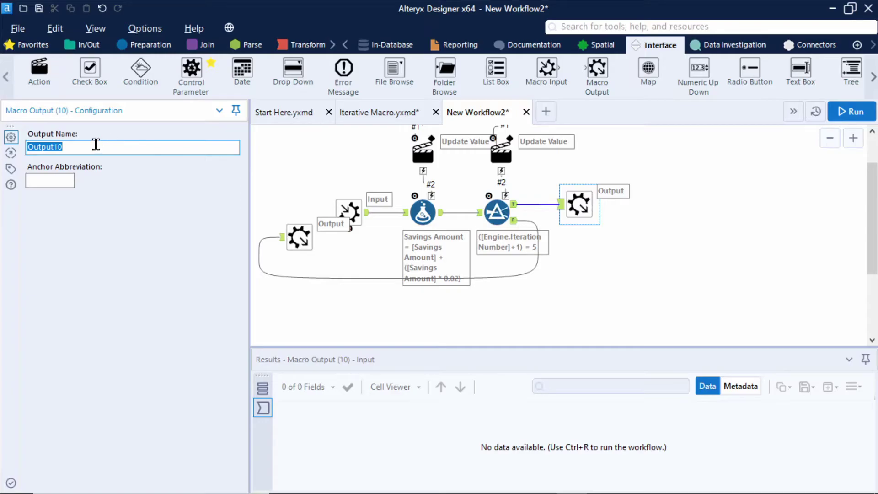
pyautogui.write('Output')
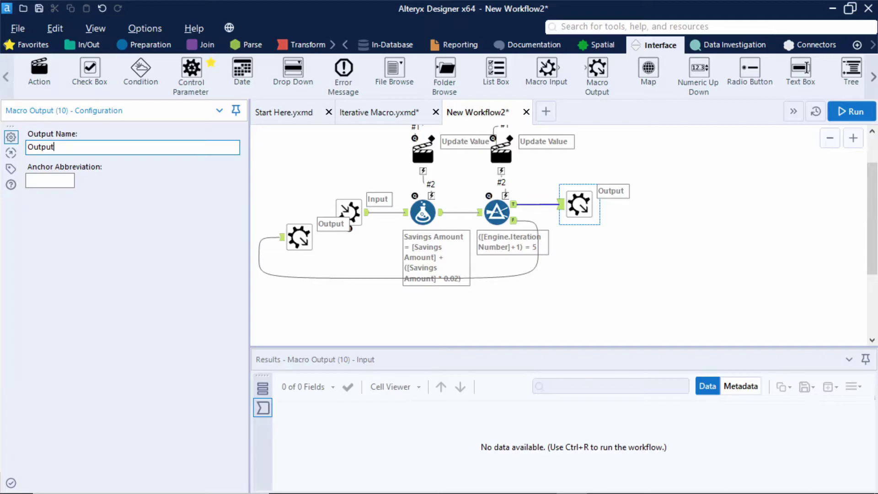
# In the Interface Designer, move Number of Years above Enter Interest Rate and preview it in Test View
pyautogui.click(105, 26)
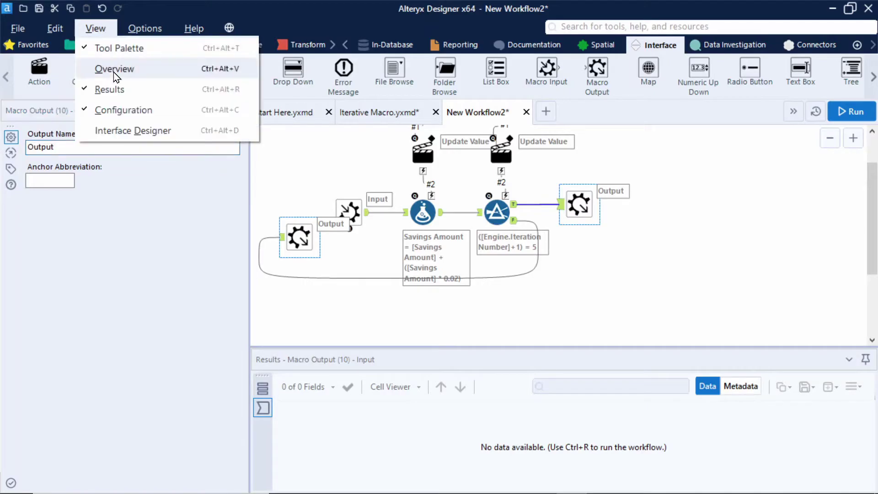
pyautogui.click(124, 133)
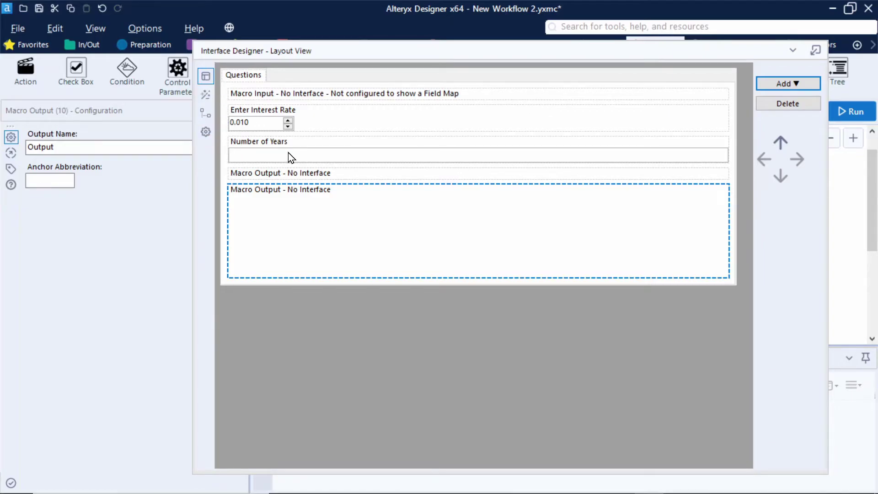
pyautogui.click(204, 78)
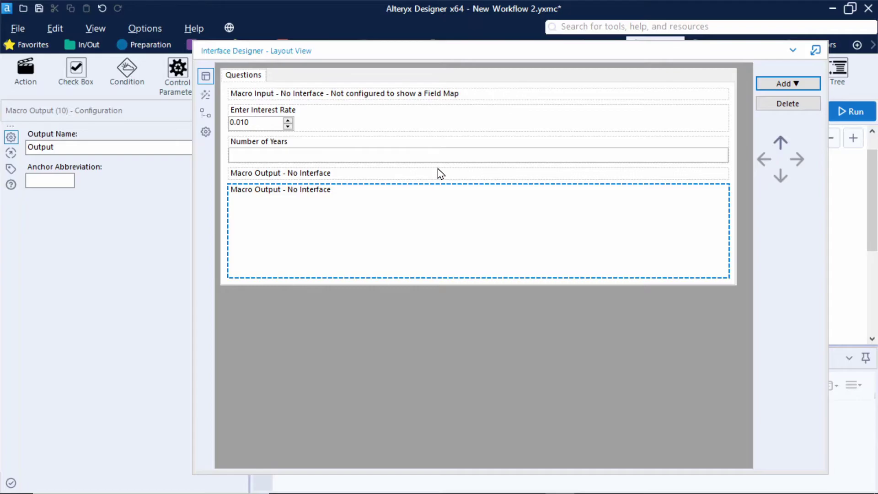
pyautogui.click(417, 146)
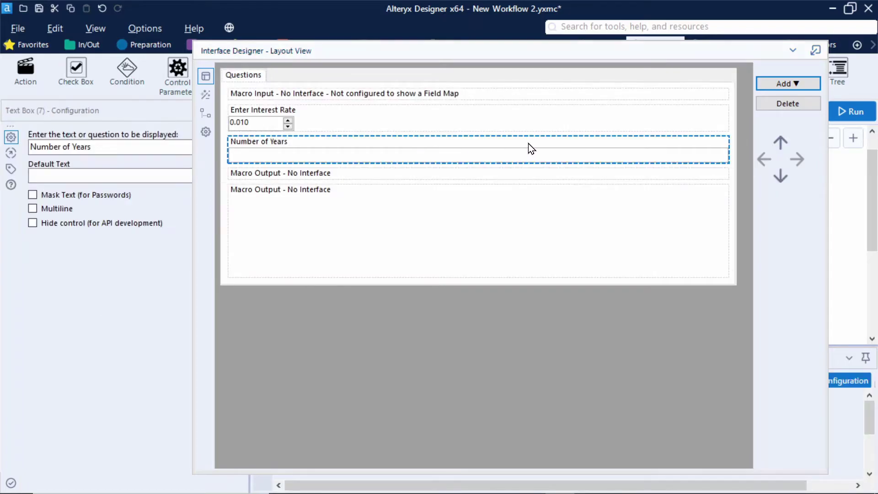
pyautogui.click(780, 142)
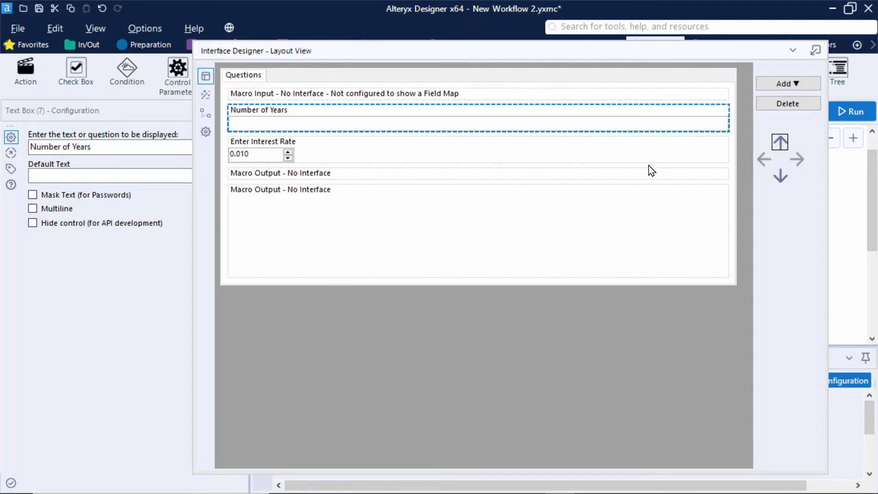
pyautogui.click(210, 97)
pyautogui.click(206, 97)
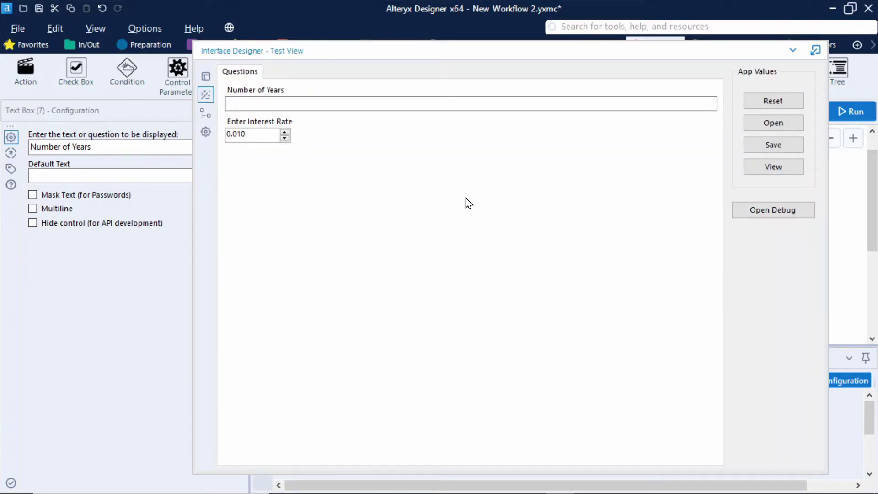
# Check the Enter Interest Rate and Update Value action order in Tree View, then show the macro Properties
pyautogui.click(205, 114)
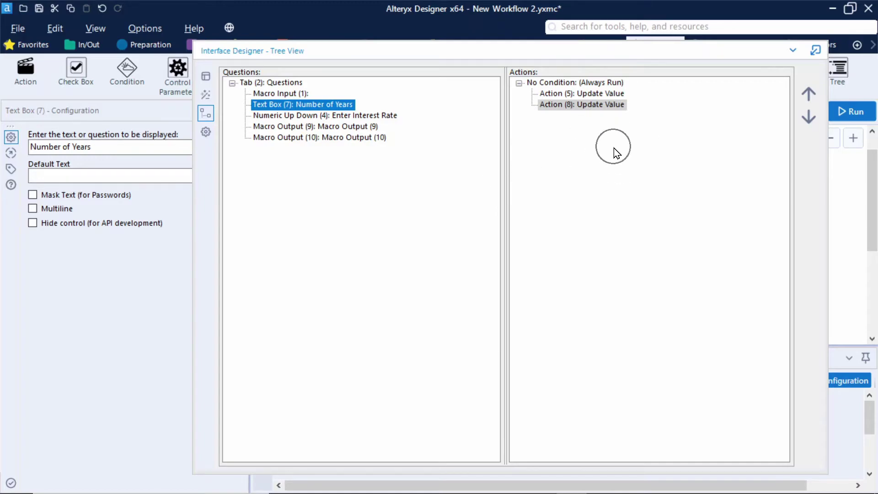
pyautogui.click(325, 117)
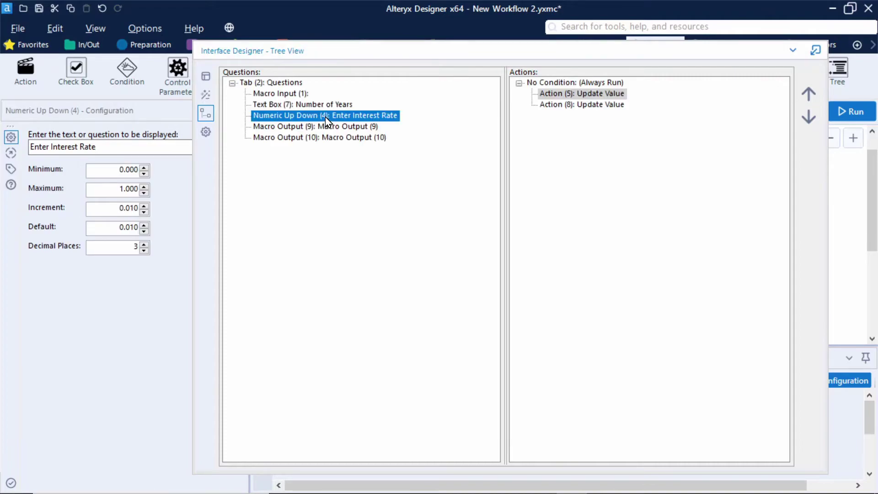
pyautogui.click(634, 98)
pyautogui.click(799, 102)
pyautogui.click(212, 132)
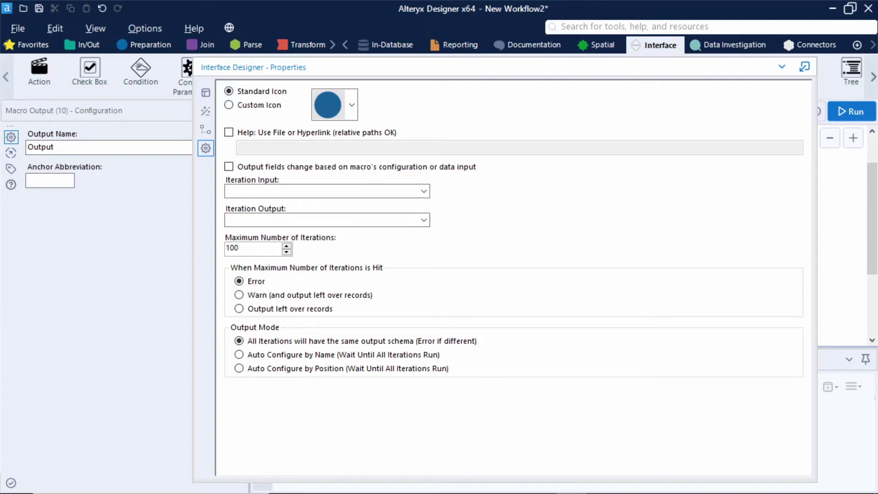
# Set Iteration Input to Input1, Iteration Output to Iteration Output, and Maximum Number of Iterations to 1000
pyautogui.click(422, 192)
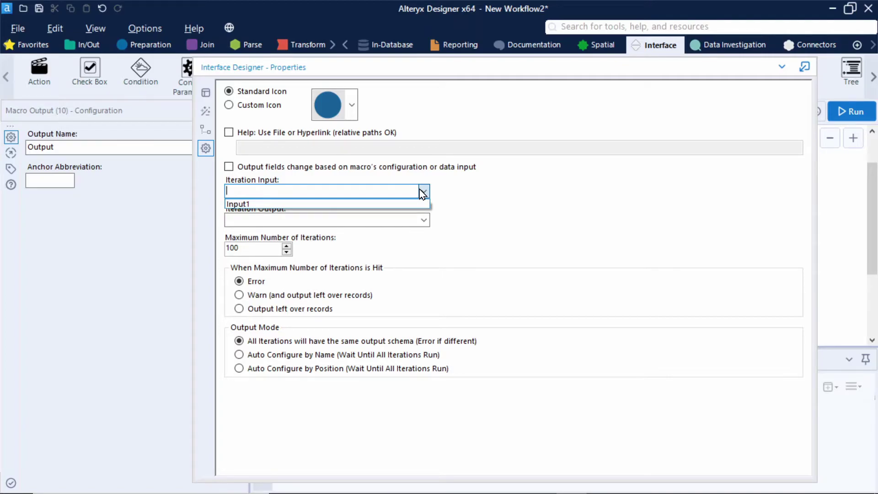
pyautogui.click(401, 203)
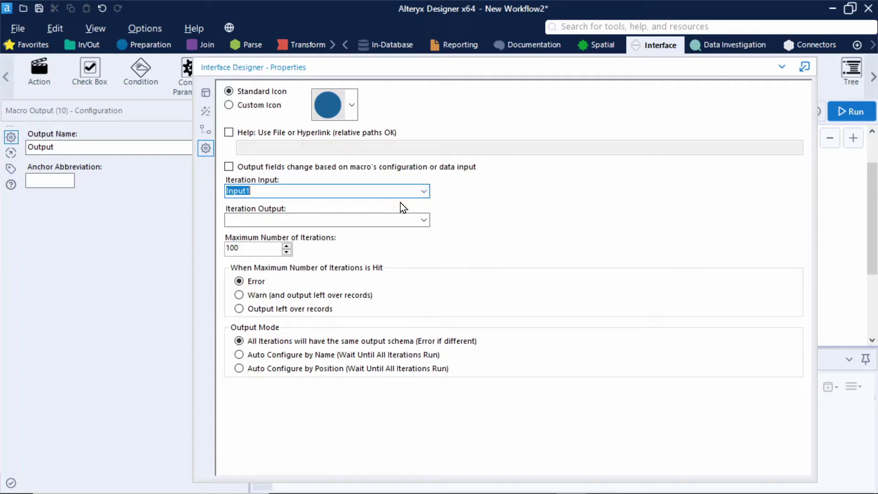
pyautogui.click(425, 218)
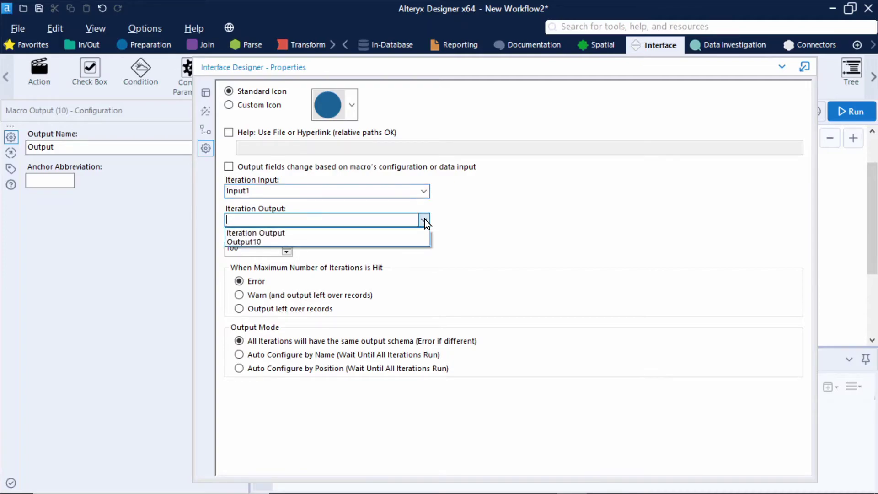
pyautogui.click(401, 232)
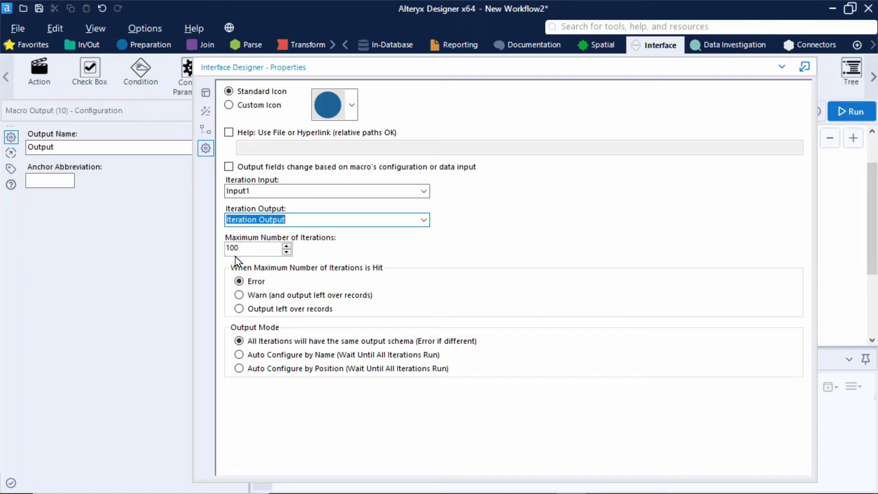
pyautogui.moveTo(251, 248); pyautogui.dragTo(225, 248)
pyautogui.write('1000')
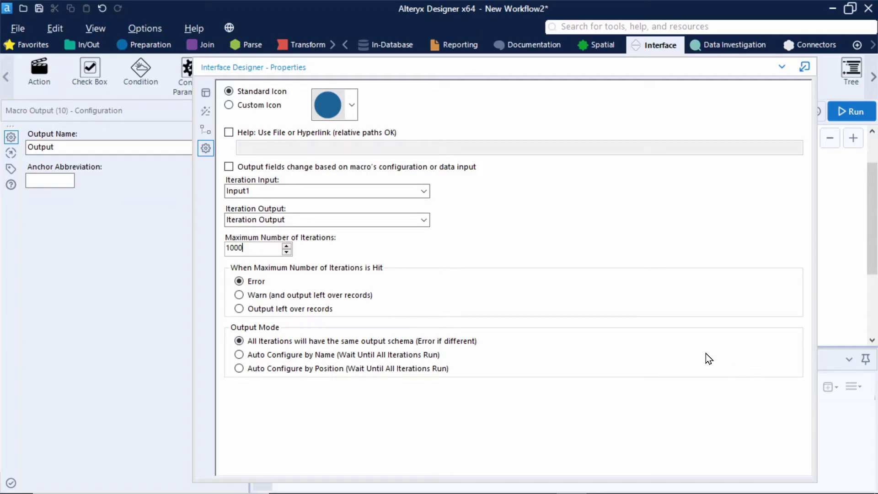
# Close the Interface Designer and save the macro as Iterative Macro.yxmc
pyautogui.hotkey('ctrl', 'alt', 'd')
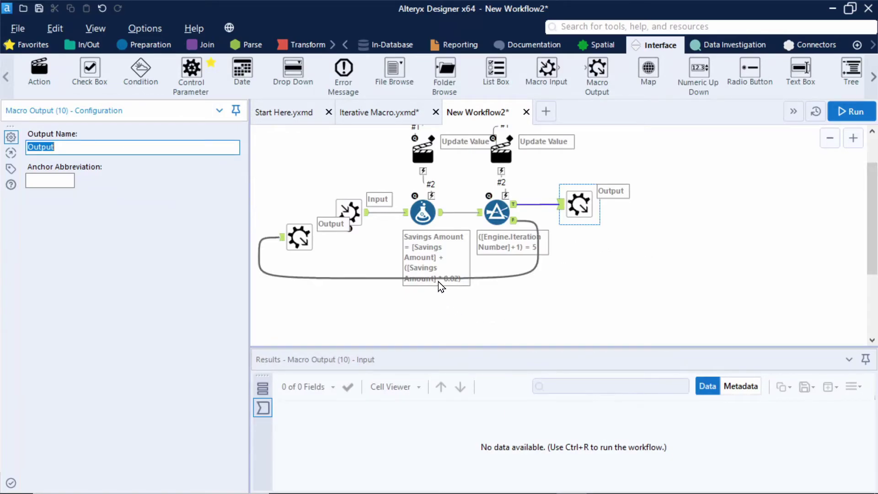
pyautogui.click(23, 31)
pyautogui.moveTo(71, 156)
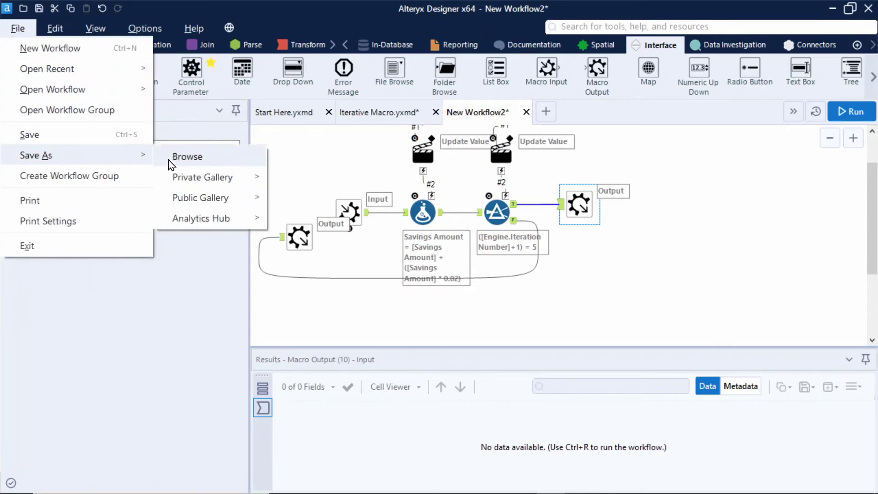
pyautogui.click(177, 160)
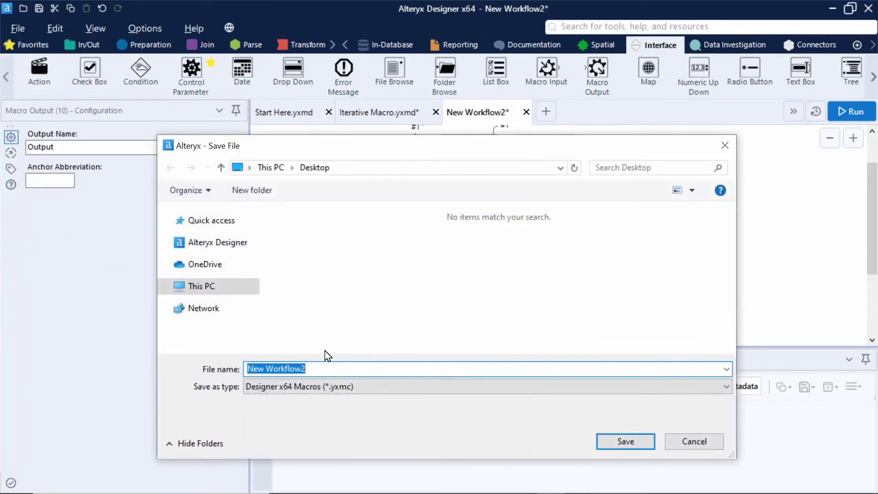
pyautogui.write('Iterative Macro')
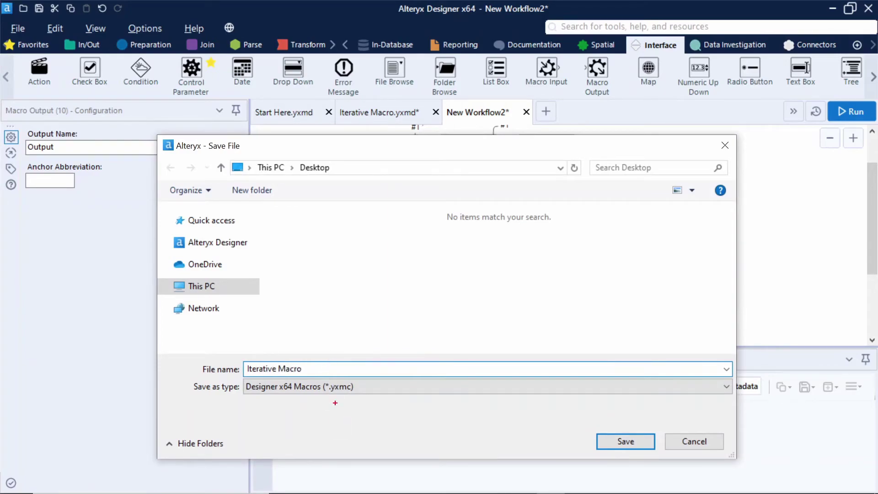
pyautogui.moveTo(319, 377); pyautogui.dragTo(360, 394)
pyautogui.press('Escape')
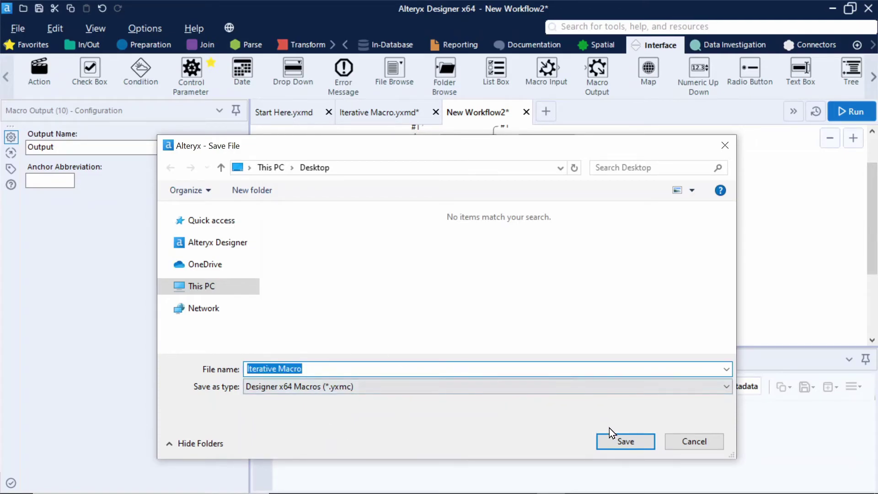
pyautogui.click(625, 442)
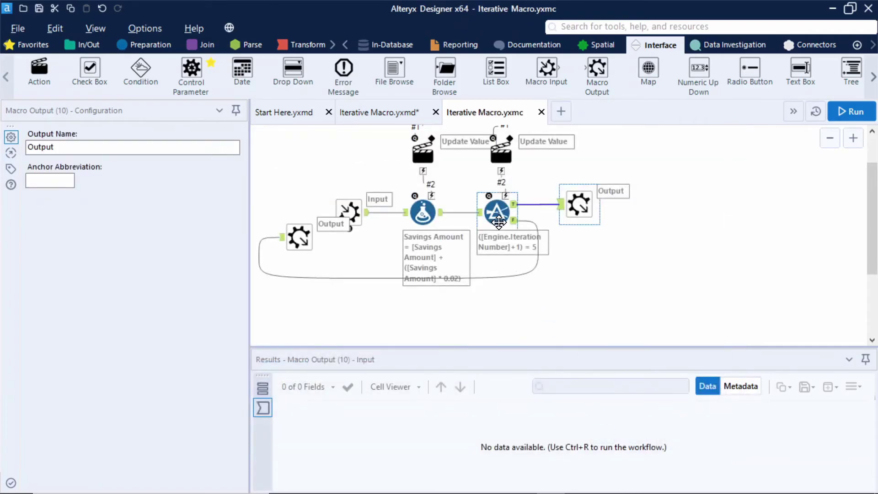
# In Iterative Macro.yxmd, replace the old macro tool with the newly saved Iterative Macro and connect it
pyautogui.click(398, 114)
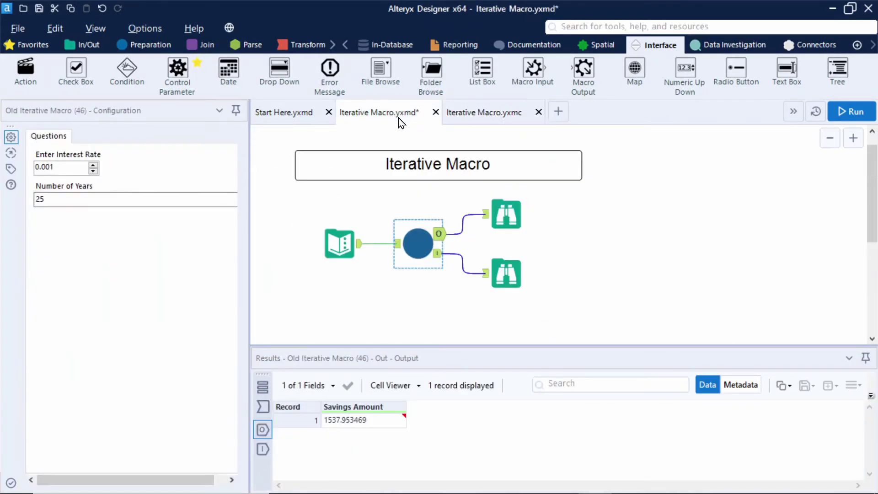
pyautogui.press('Delete')
pyautogui.rightClick(410, 237)
pyautogui.moveTo(438, 258)
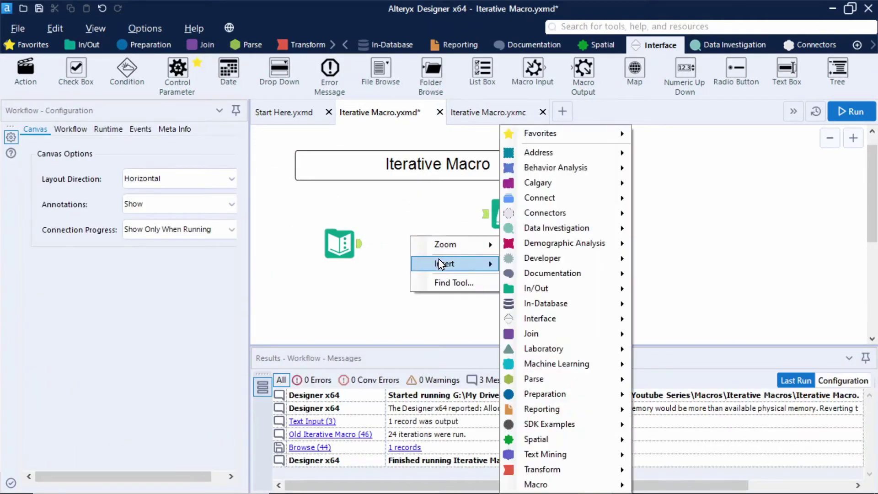
pyautogui.moveTo(578, 484)
pyautogui.click(676, 483)
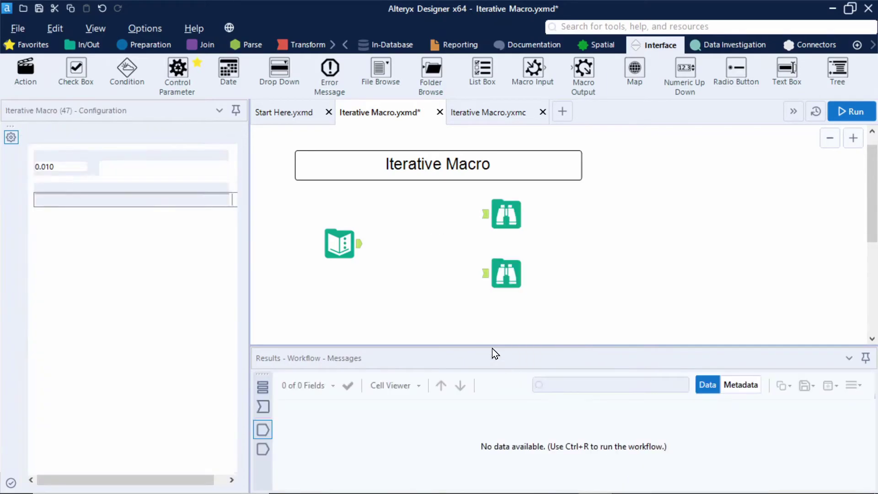
pyautogui.moveTo(430, 258); pyautogui.dragTo(419, 244)
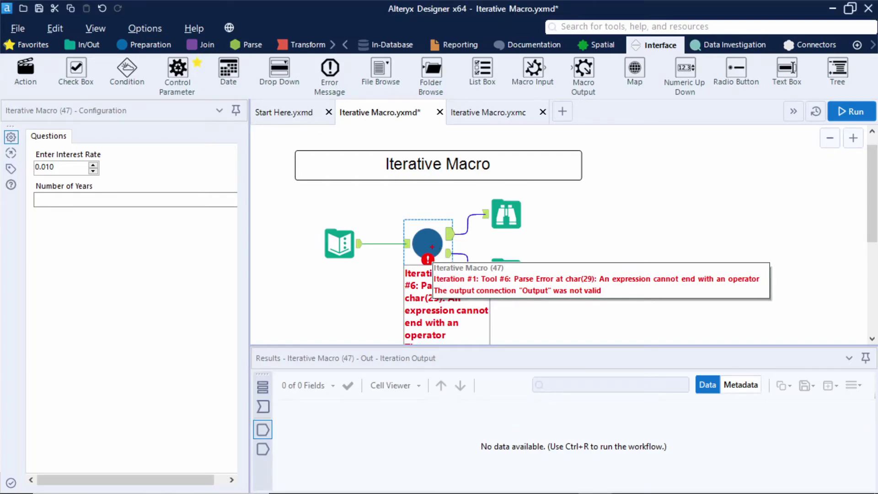
pyautogui.moveTo(35, 177); pyautogui.dragTo(129, 215)
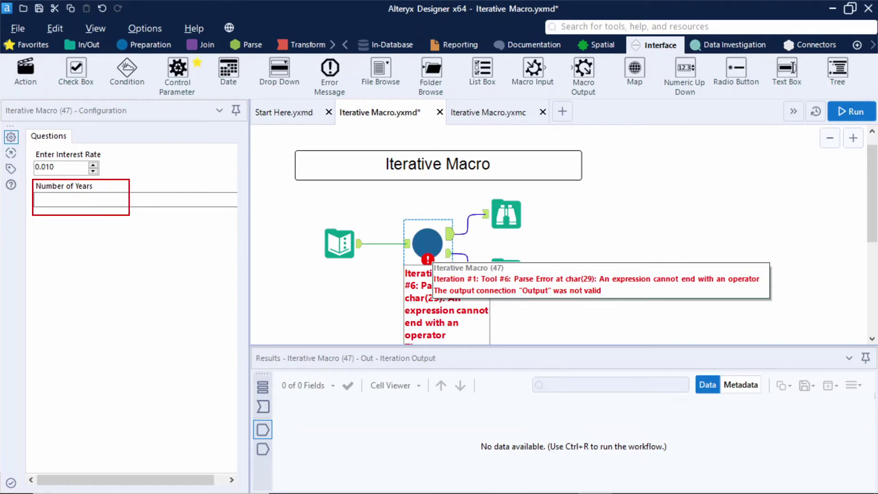
pyautogui.press('Escape')
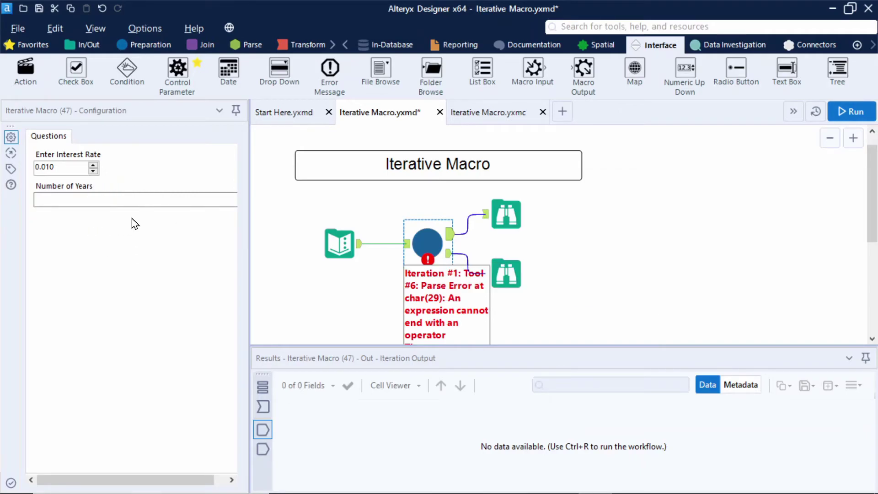
# In the macro, give the Number of Years text box a default value of 5
pyautogui.click(473, 115)
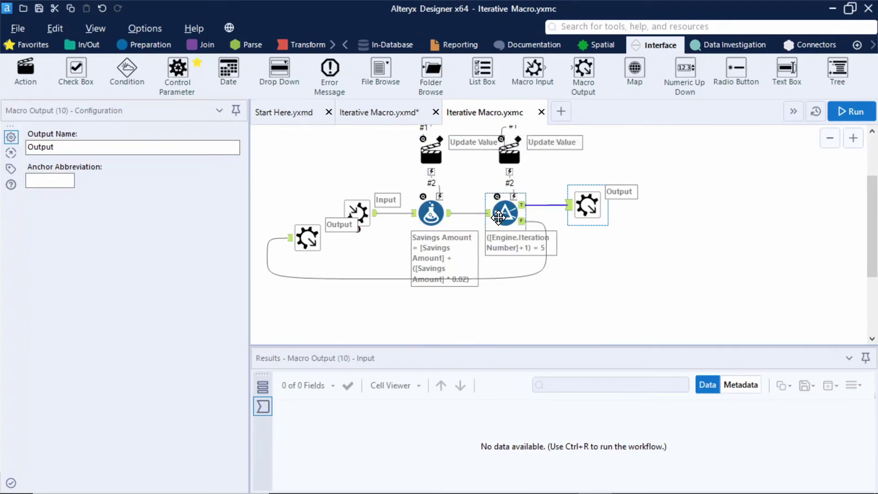
pyautogui.click(499, 217)
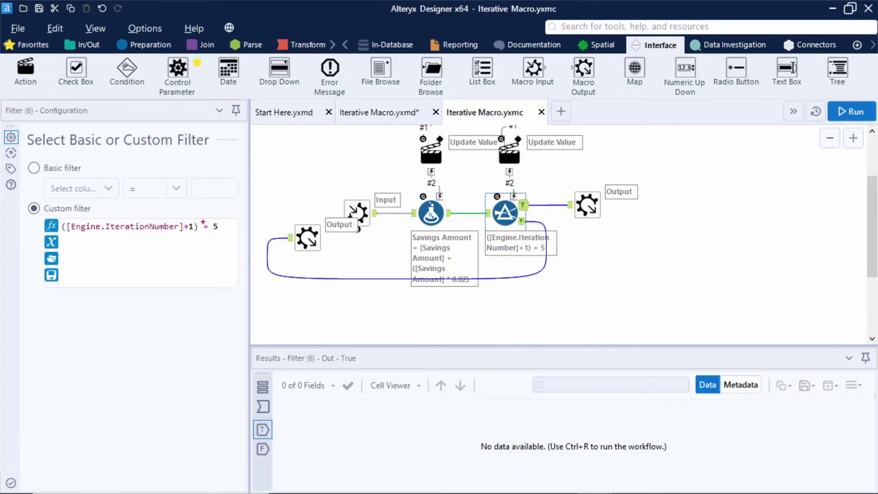
pyautogui.moveTo(210, 219); pyautogui.dragTo(224, 234)
pyautogui.press('Escape')
pyautogui.scroll(3, 542, 188)
pyautogui.click(512, 179)
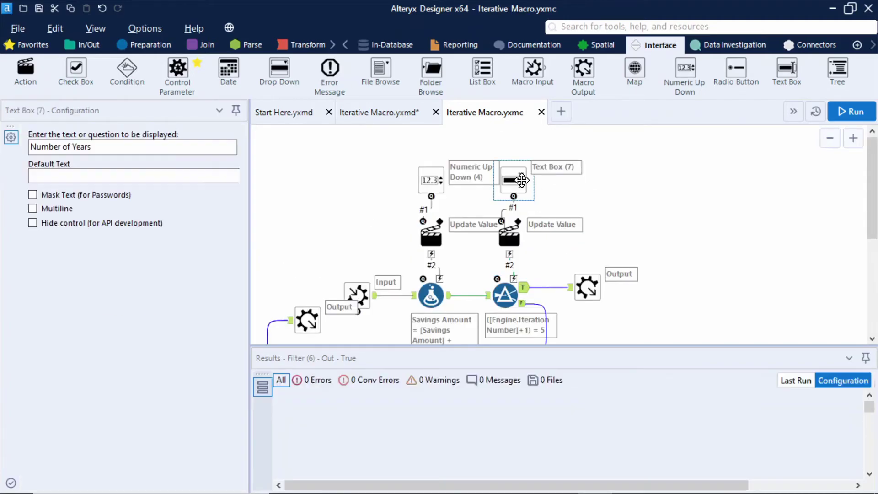
pyautogui.click(98, 175)
pyautogui.write('5')
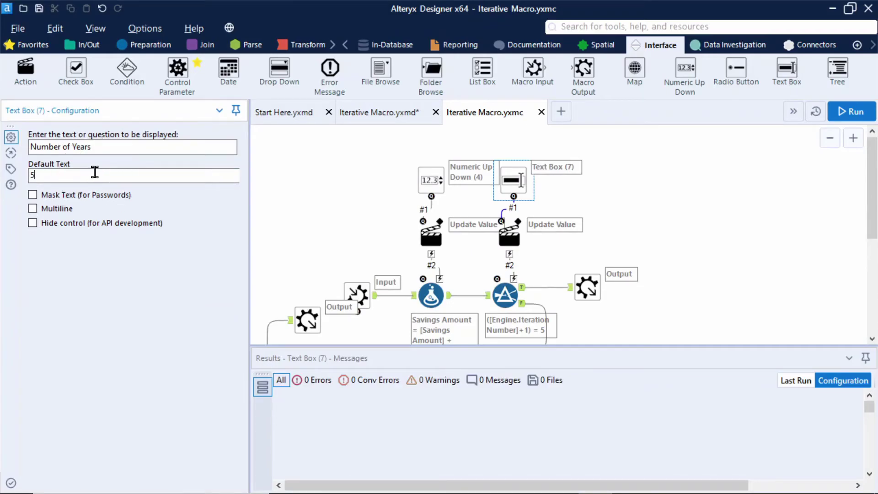
# Save the macro, return to the test workflow and acknowledge the refresh notice
pyautogui.click(18, 28)
pyautogui.click(43, 133)
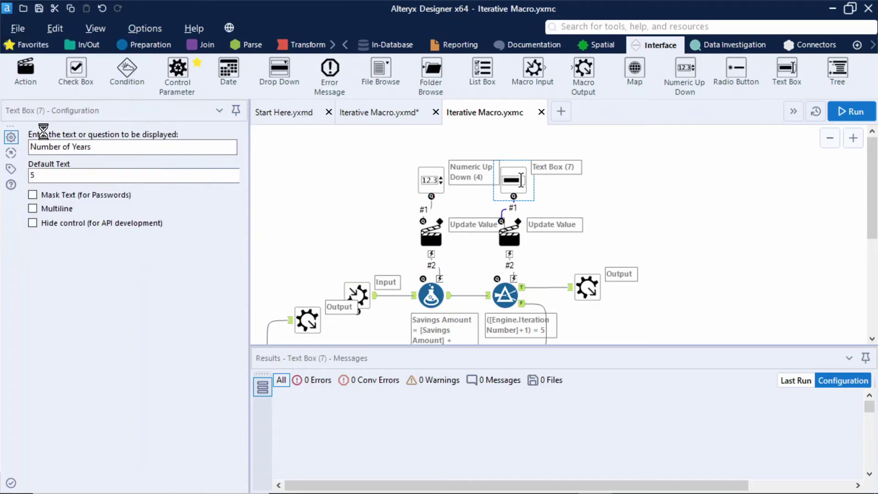
pyautogui.click(359, 120)
pyautogui.click(522, 298)
# Replace the old macro tool with the updated Iterative Macro and select it
pyautogui.press('Delete')
pyautogui.rightClick(408, 234)
pyautogui.moveTo(463, 263)
pyautogui.moveTo(567, 484)
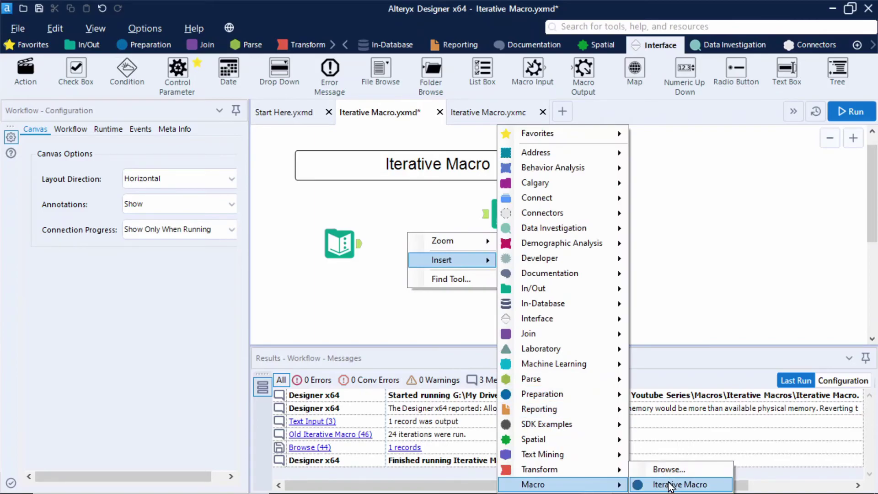
pyautogui.click(670, 484)
pyautogui.click(425, 243)
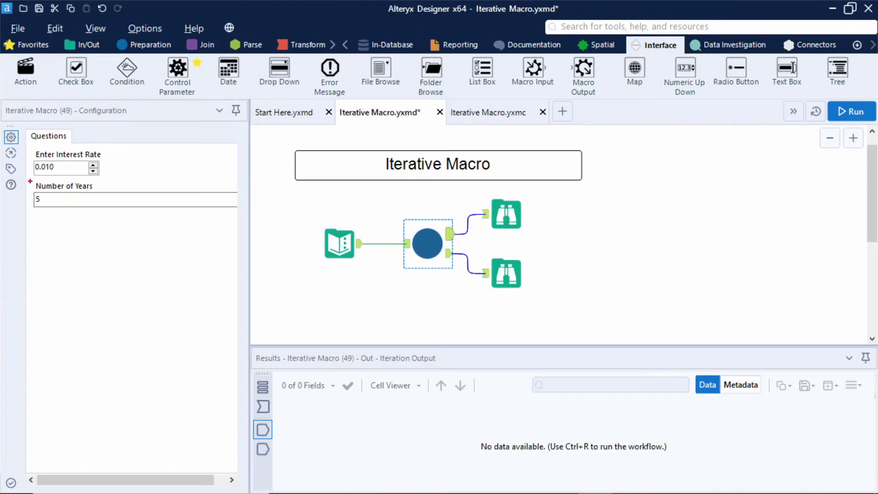
pyautogui.moveTo(28, 180); pyautogui.dragTo(109, 218)
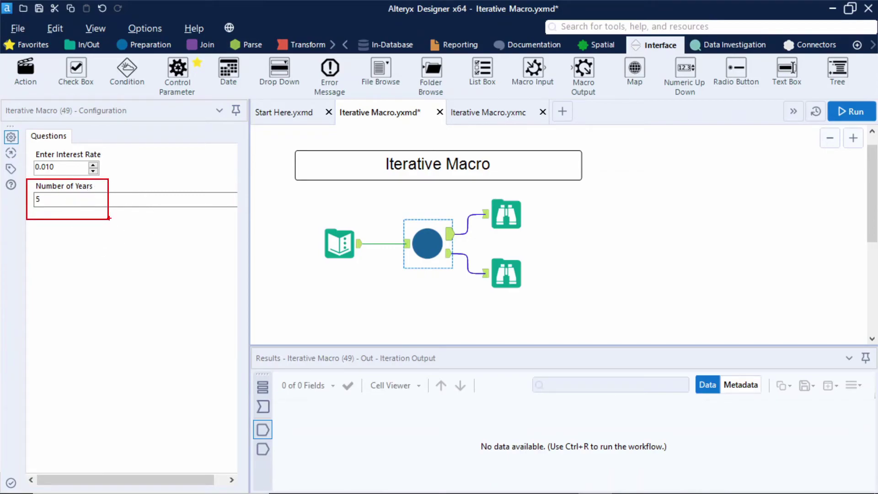
pyautogui.press('Escape')
# Set the macro's interest rate to 0.002 and number of years to 25
pyautogui.click(64, 167)
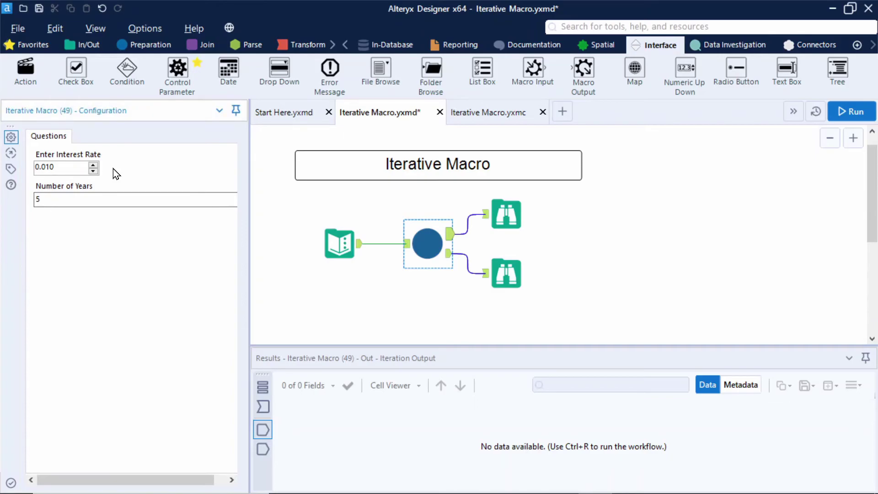
pyautogui.press('BackSpace')
pyautogui.press('BackSpace')
pyautogui.write('02')
pyautogui.click(94, 198)
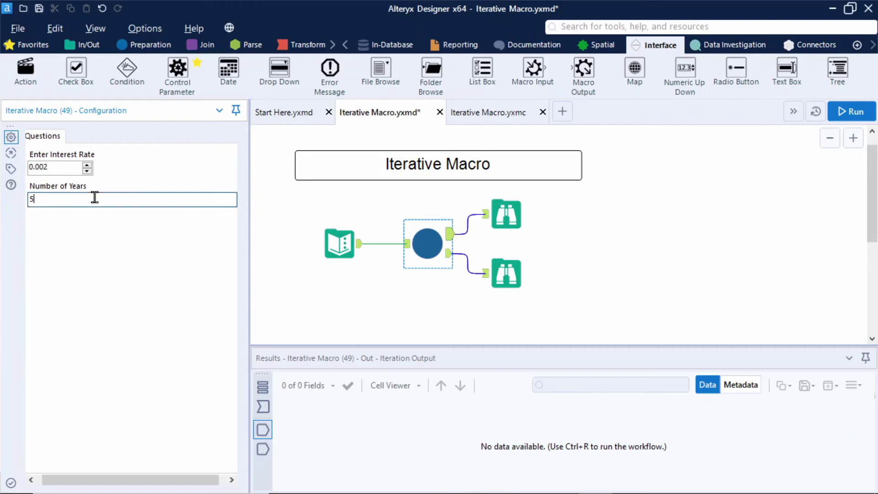
pyautogui.press('BackSpace')
pyautogui.write('25')
# Run the workflow and view the final output's Savings Amount of 1576.827906
pyautogui.click(855, 111)
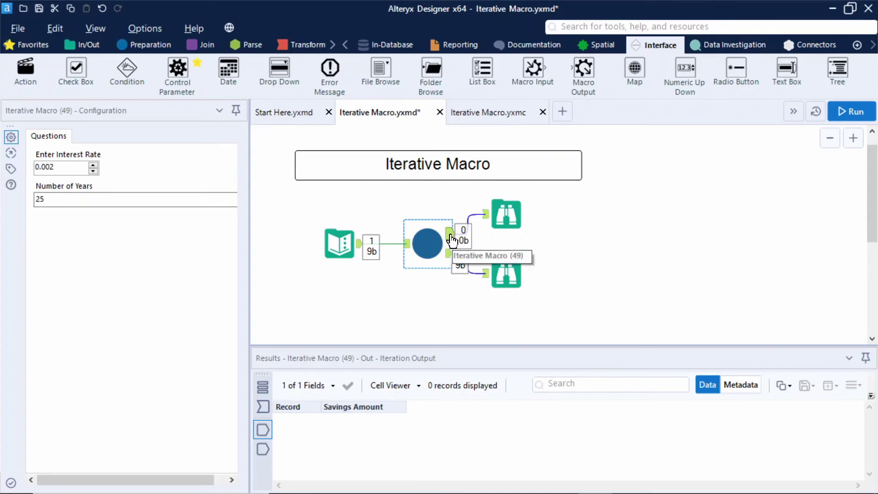
pyautogui.click(449, 254)
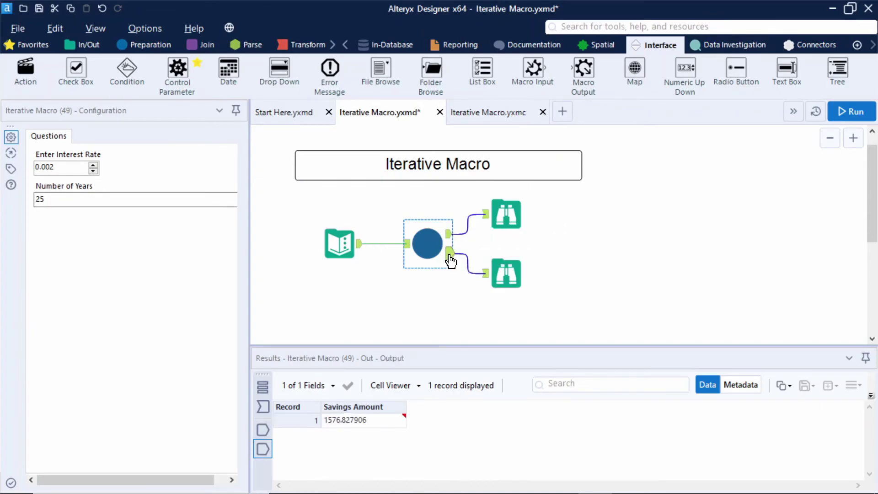
pyautogui.moveTo(405, 419)
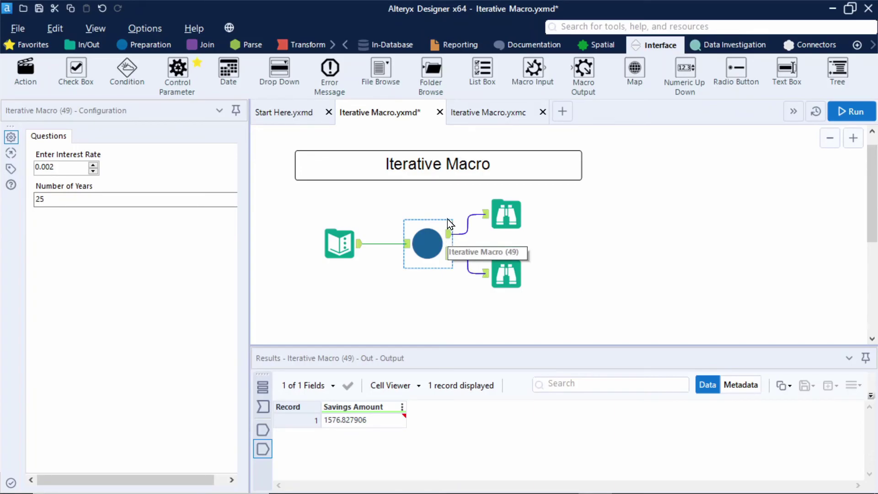
# In Iterative Macro.yxmc, give the final Output tool the anchor abbreviation O
pyautogui.click(488, 112)
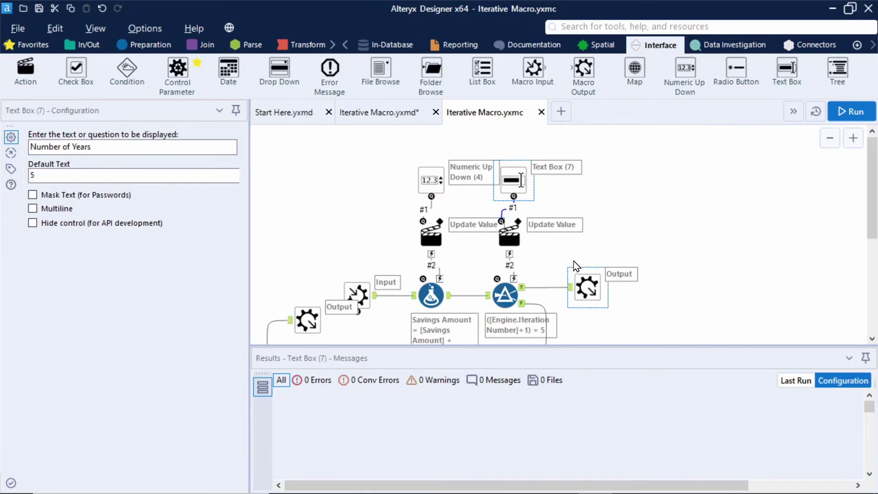
pyautogui.click(599, 287)
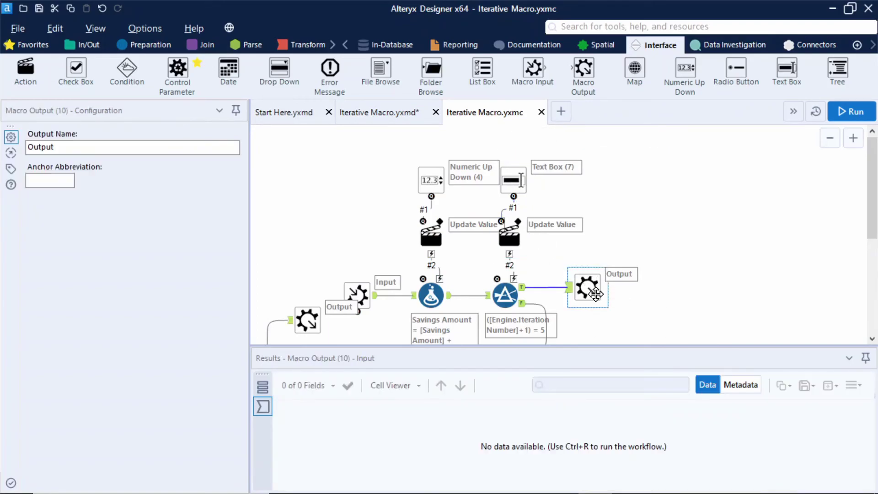
pyautogui.click(35, 181)
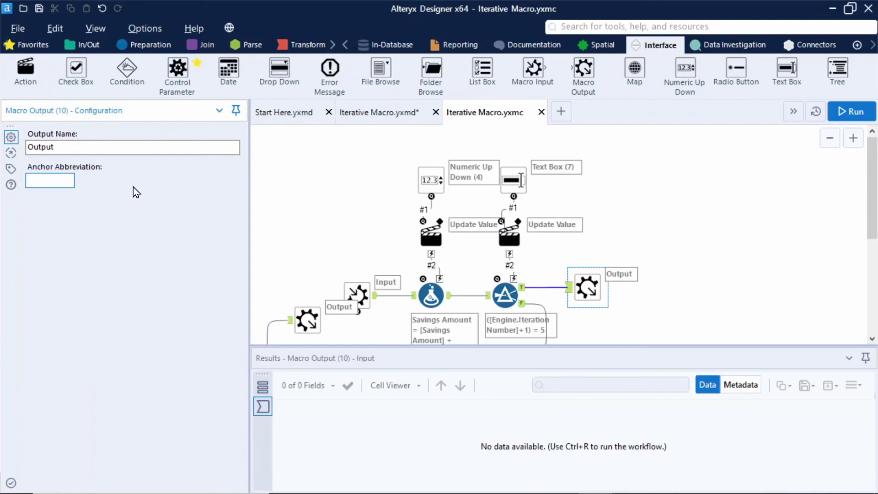
pyautogui.write('O')
# Give the Iteration Output tool the anchor abbreviation I
pyautogui.scroll(-1, 292, 251)
pyautogui.click(305, 277)
pyautogui.click(56, 177)
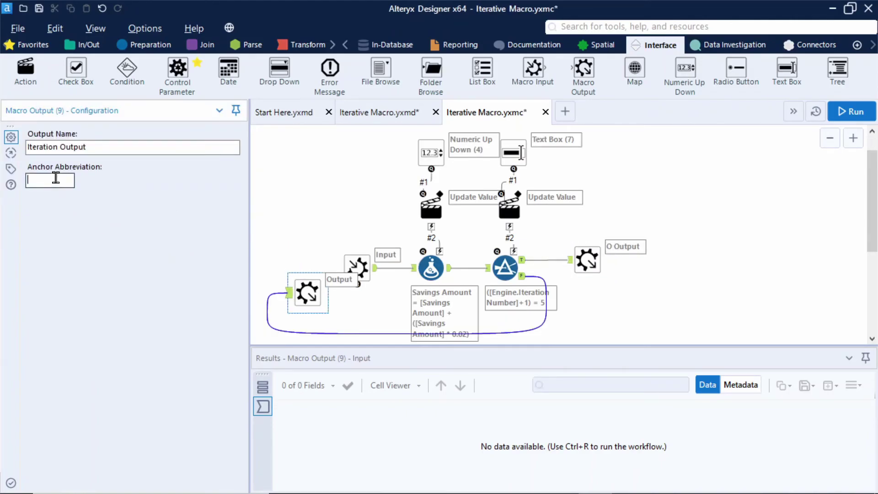
pyautogui.write('I')
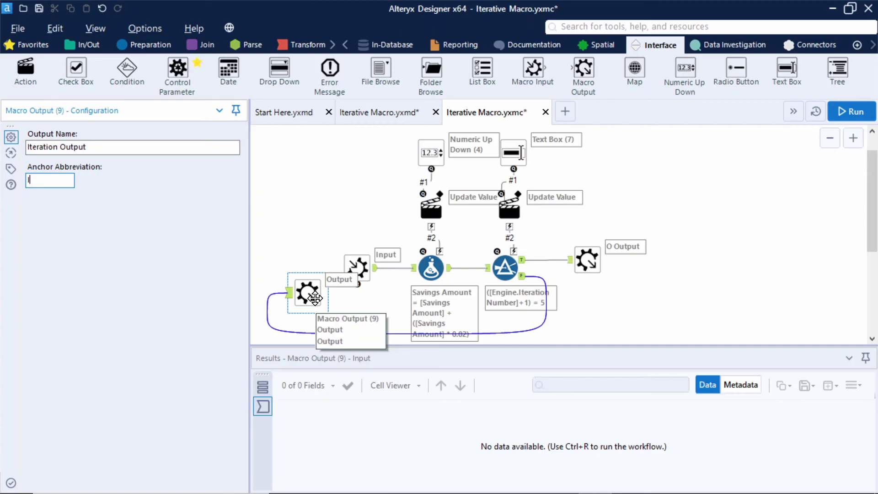
# In the Interface Designer tree, move Macro Output (9) below Macro Output (10), then close it
pyautogui.click(102, 29)
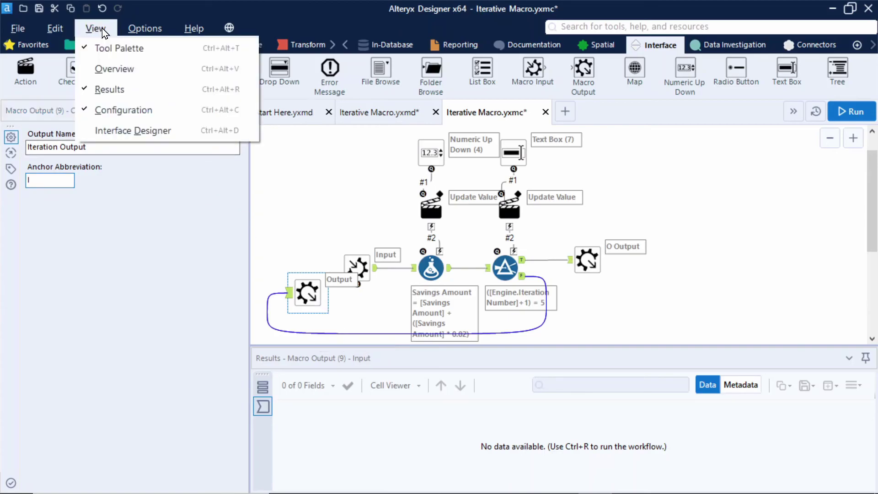
pyautogui.click(136, 133)
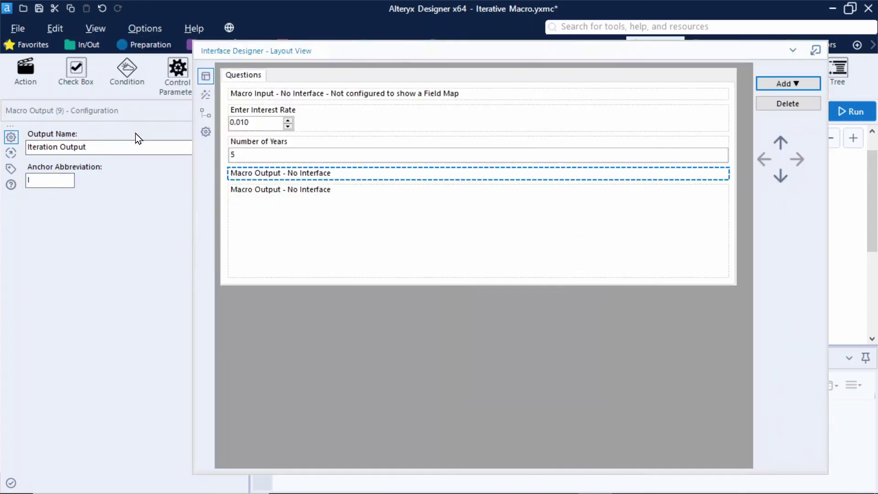
pyautogui.click(205, 113)
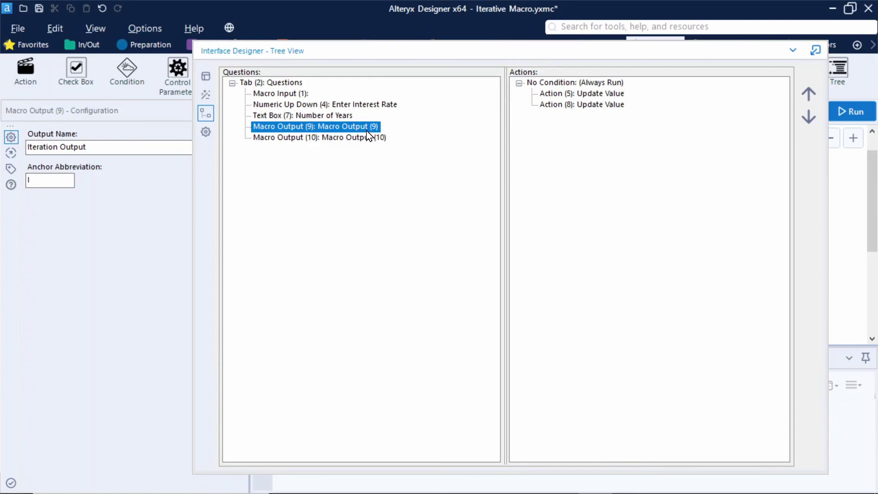
pyautogui.click(815, 111)
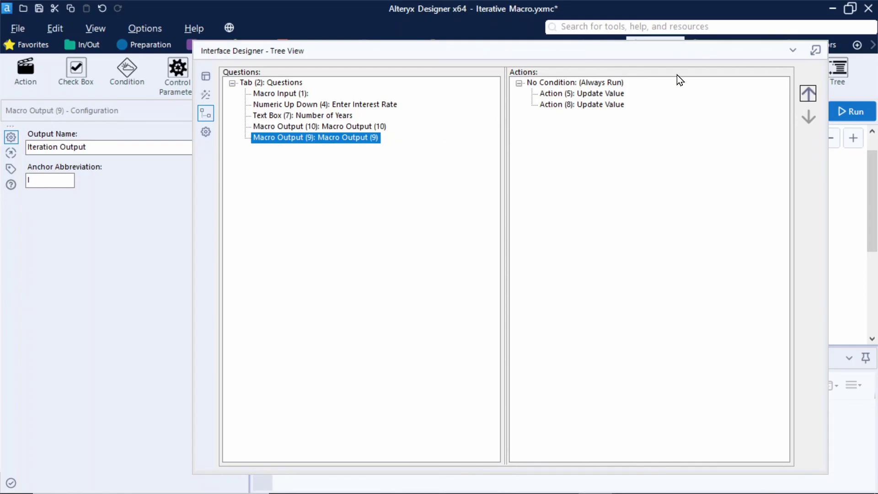
pyautogui.hotkey('ctrl', 'alt', 'd')
# Save the macro with the new O-over-I anchor order and return to Iterative Macro.yxmd
pyautogui.click(18, 29)
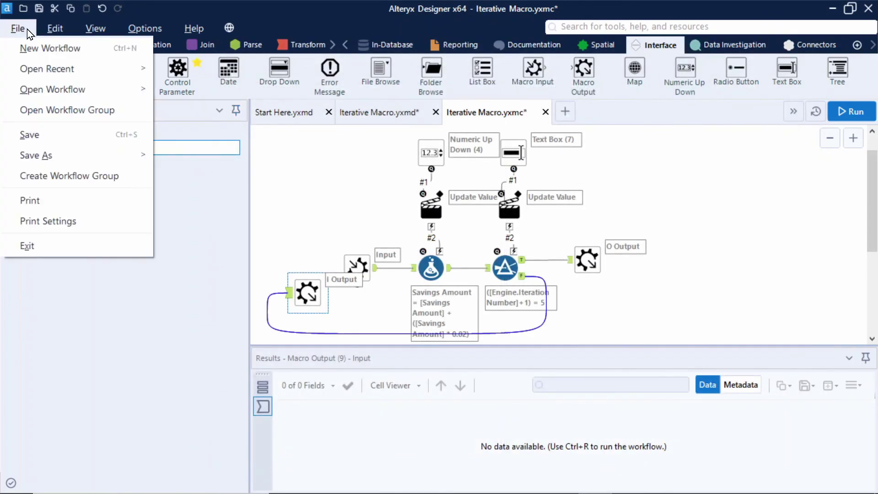
pyautogui.click(59, 136)
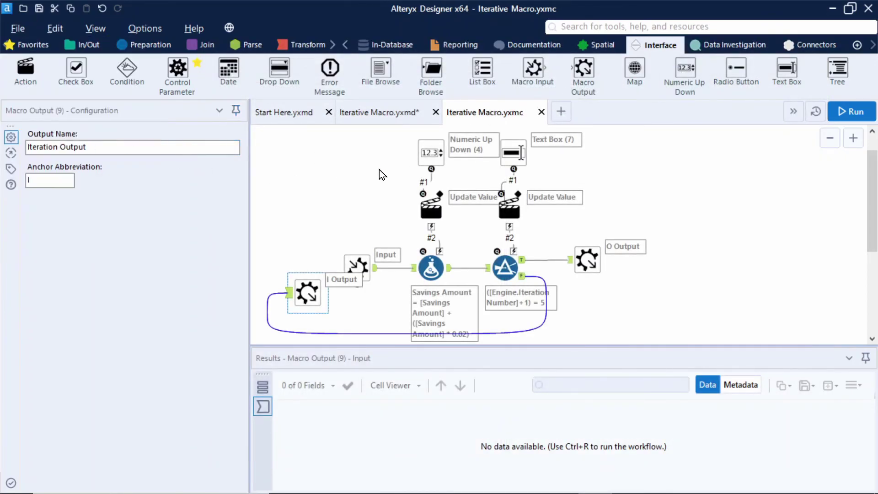
pyautogui.click(380, 114)
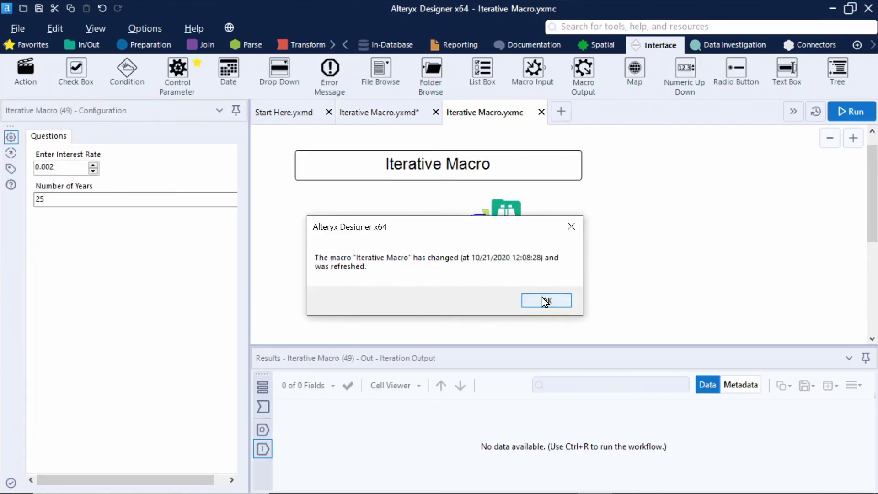
pyautogui.click(541, 300)
# Place Browse tools beside the O and I anchors, rerun, and view Savings Amount 1576.827906
pyautogui.moveTo(506, 211); pyautogui.dragTo(485, 295)
pyautogui.moveTo(509, 265); pyautogui.dragTo(506, 216)
pyautogui.moveTo(496, 292); pyautogui.dragTo(513, 268)
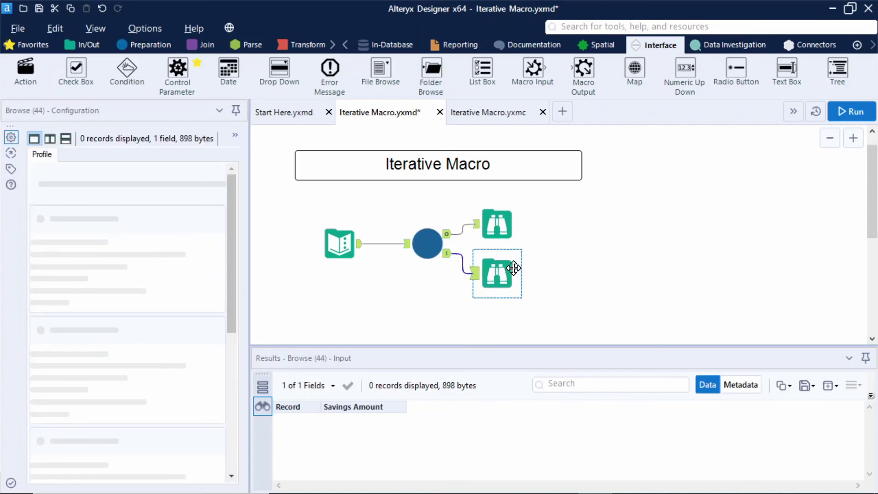
pyautogui.click(849, 113)
pyautogui.click(449, 234)
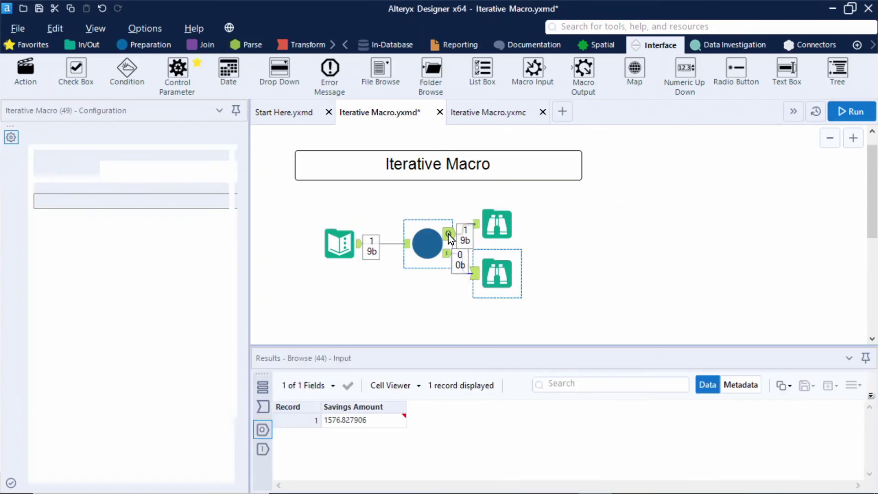